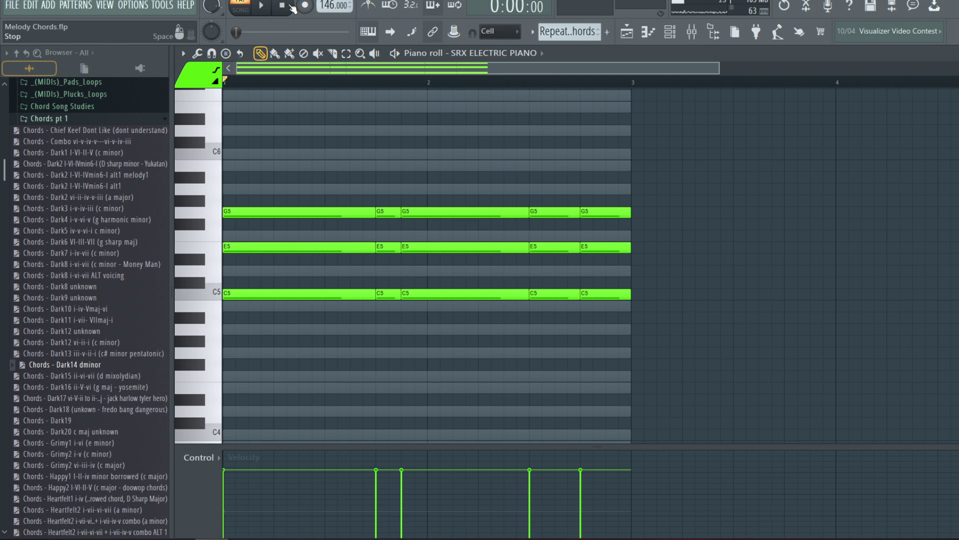
Play back the two-bar repeated chord pattern and stop it.
{"action": "key", "text": "space"}
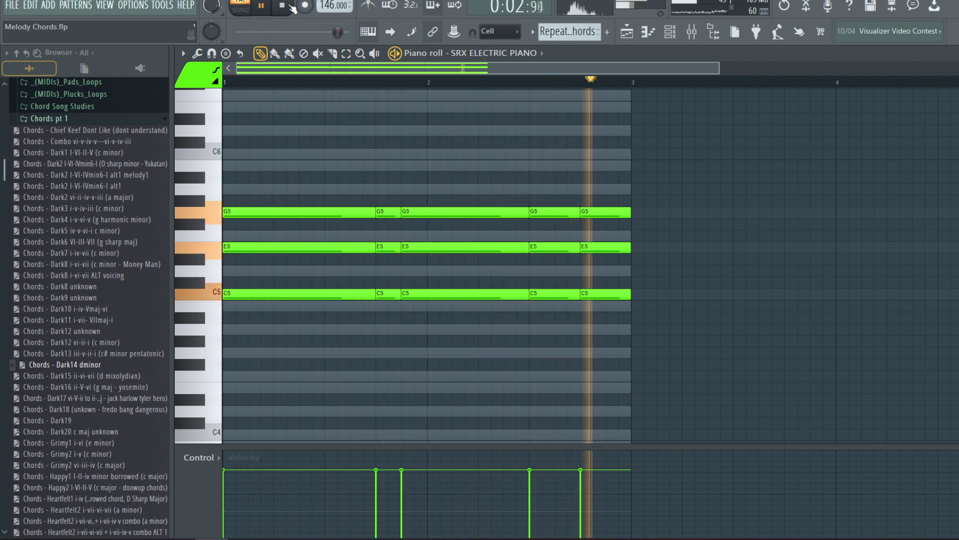
{"action": "key", "text": "space"}
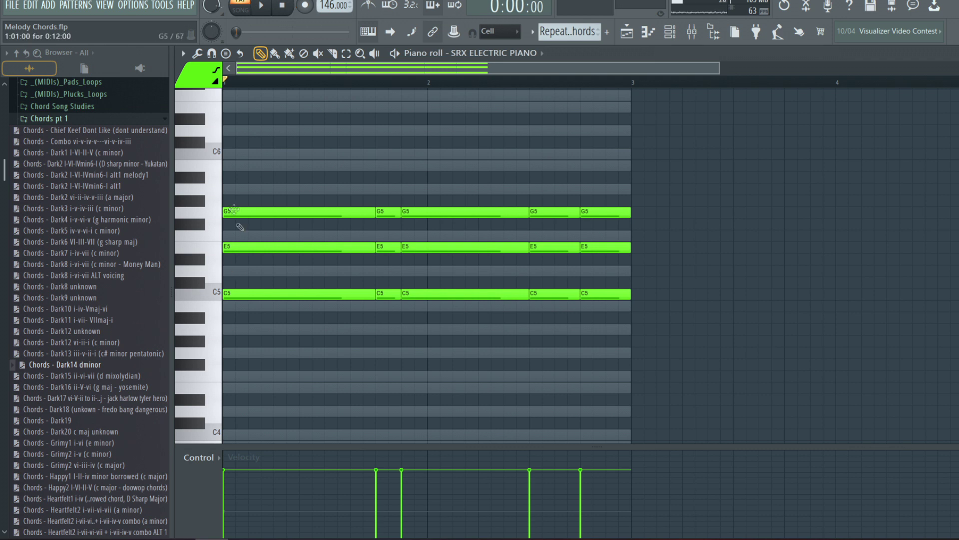
Delete all the repeated C5, E5 and G5 notes that follow the first chord.
{"action": "right_click", "coordinate": [390, 212]}
{"action": "right_click", "coordinate": [394, 248]}
{"action": "right_click", "coordinate": [403, 294]}
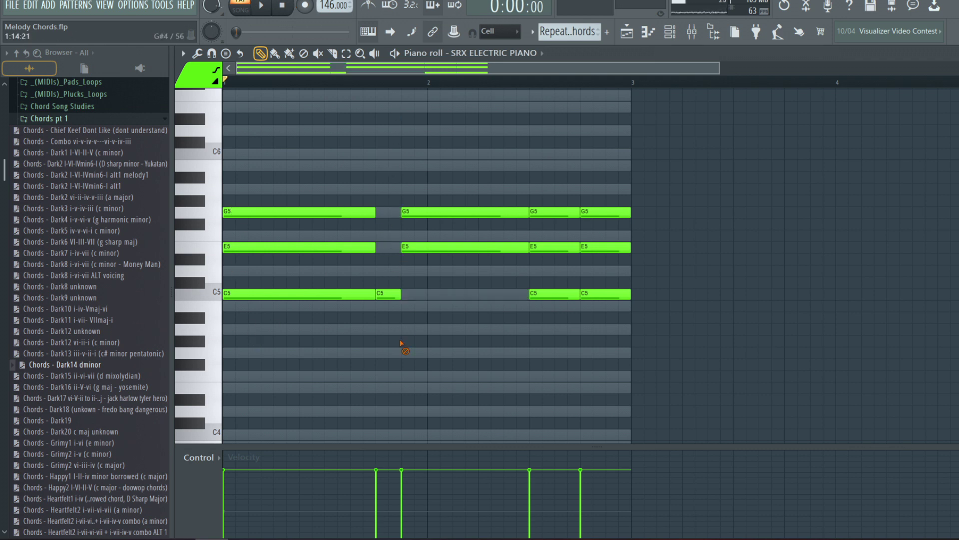
{"action": "right_click", "coordinate": [409, 248]}
{"action": "right_click", "coordinate": [412, 212]}
{"action": "right_click", "coordinate": [397, 294]}
{"action": "right_click", "coordinate": [600, 212]}
{"action": "right_click", "coordinate": [599, 248]}
{"action": "right_click", "coordinate": [597, 294]}
{"action": "right_click", "coordinate": [554, 294]}
{"action": "right_click", "coordinate": [555, 247]}
{"action": "right_click", "coordinate": [557, 212]}
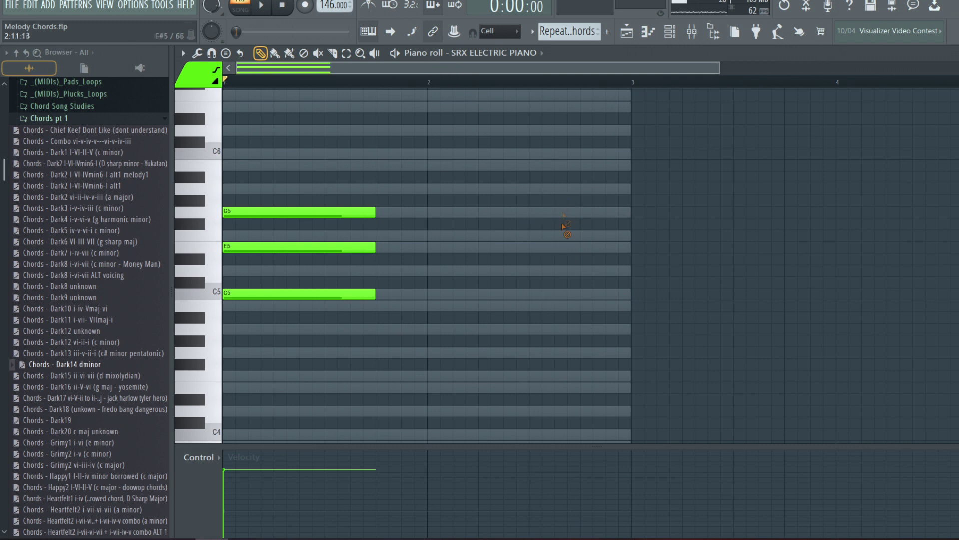
Extend the chord to two full bars, slice it at beat 4 of bar 1 and beat 2 of bar 2, and play it.
{"action": "left_click", "coordinate": [639, 211]}
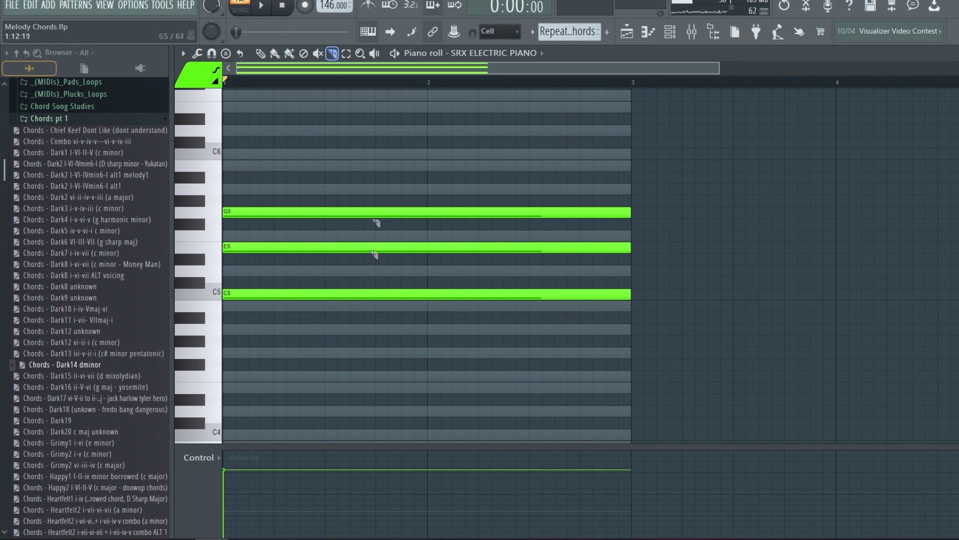
{"action": "left_click_drag", "start_coordinate": [375, 312], "coordinate": [391, 197]}
{"action": "left_click_drag", "start_coordinate": [488, 312], "coordinate": [489, 197]}
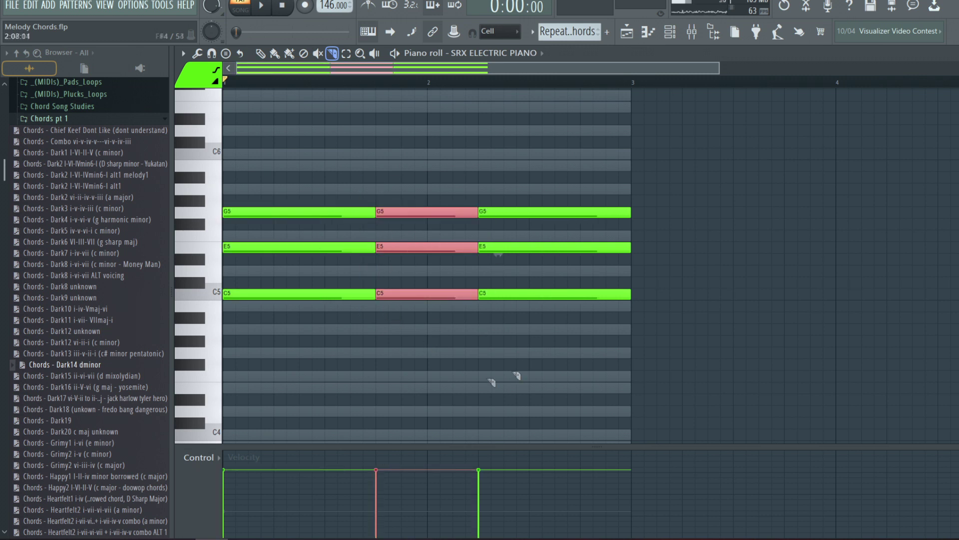
{"action": "key", "text": "space"}
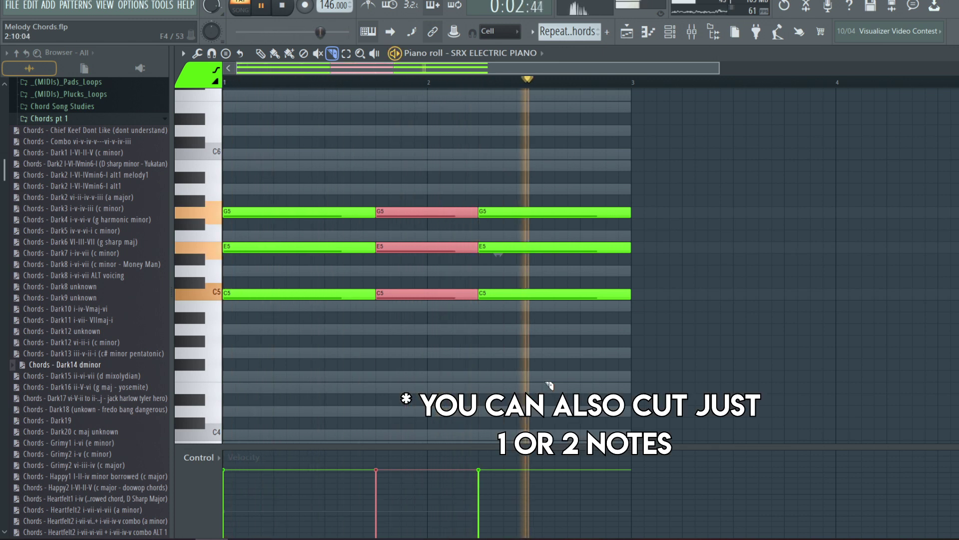
{"action": "key", "text": "space"}
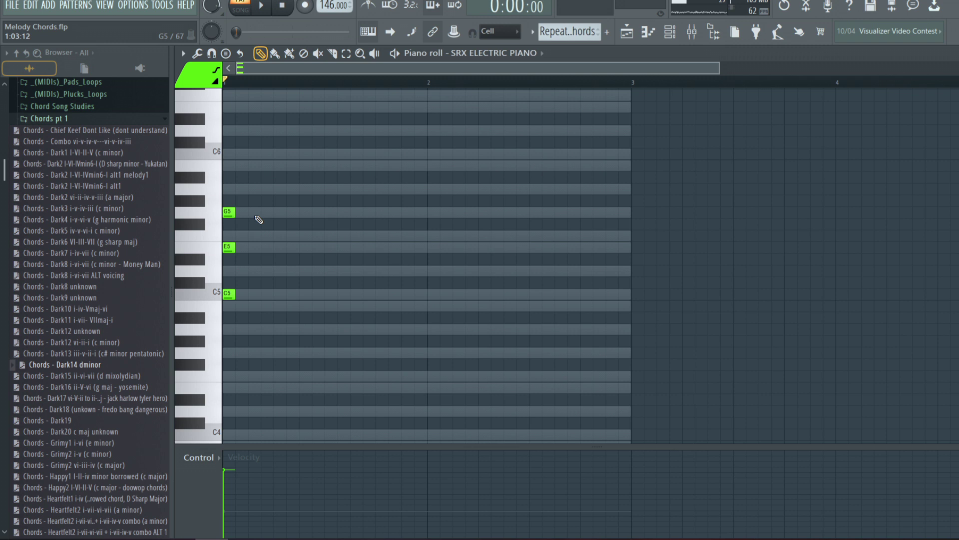
Add seven more short G5 notes at eighth-note intervals through the rest of bar 1.
{"action": "left_click", "coordinate": [254, 211]}
{"action": "left_click", "coordinate": [279, 212]}
{"action": "left_click", "coordinate": [304, 212]}
{"action": "left_click", "coordinate": [330, 212]}
{"action": "left_click", "coordinate": [356, 212]}
{"action": "left_click", "coordinate": [381, 212]}
{"action": "left_click", "coordinate": [406, 212]}
Copy the short G5 notes down to E5 and C5 so the full chord repeats throughout bar 1.
{"action": "left_click_drag", "start_coordinate": [421, 224], "coordinate": [225, 204]}
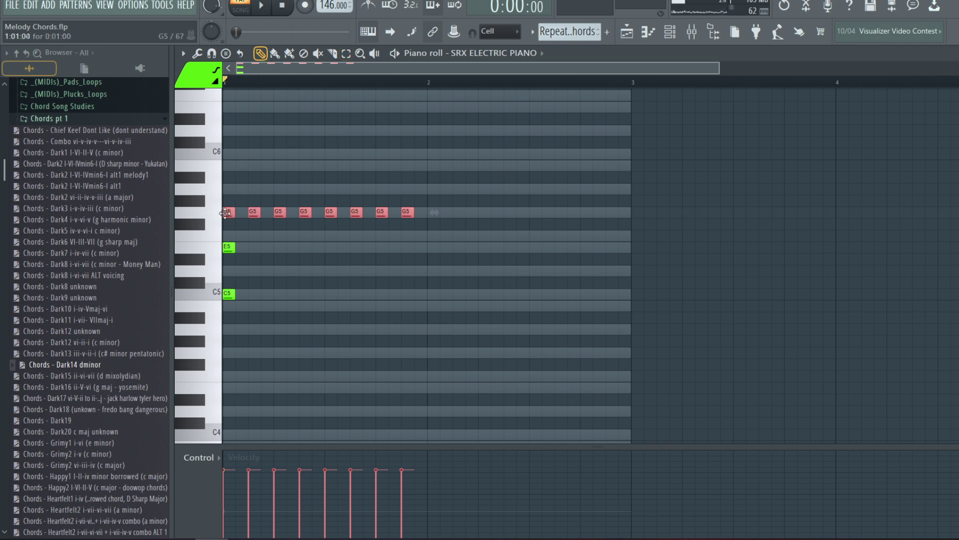
{"action": "left_click_drag", "start_coordinate": [229, 213], "coordinate": [262, 247]}
{"action": "left_click_drag", "start_coordinate": [431, 219], "coordinate": [243, 195]}
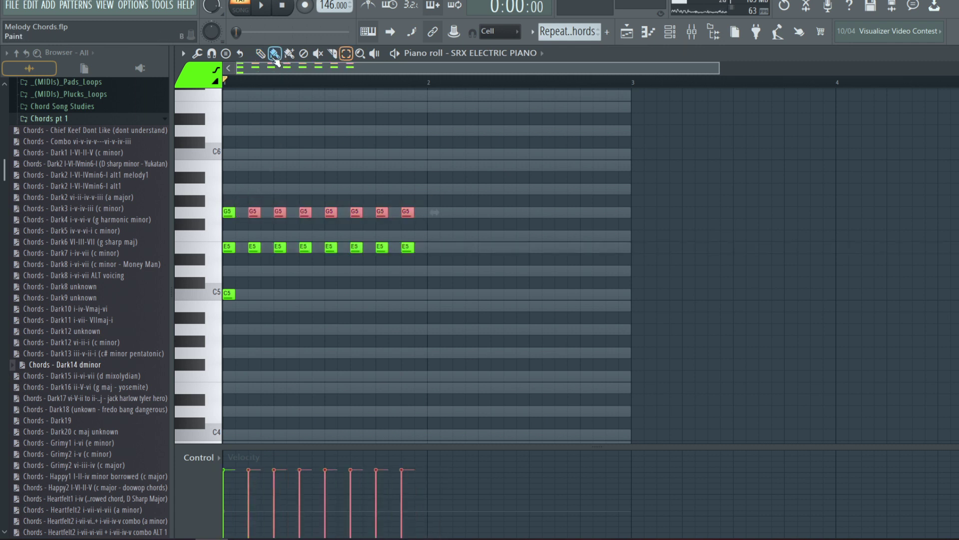
{"action": "left_click", "coordinate": [260, 54]}
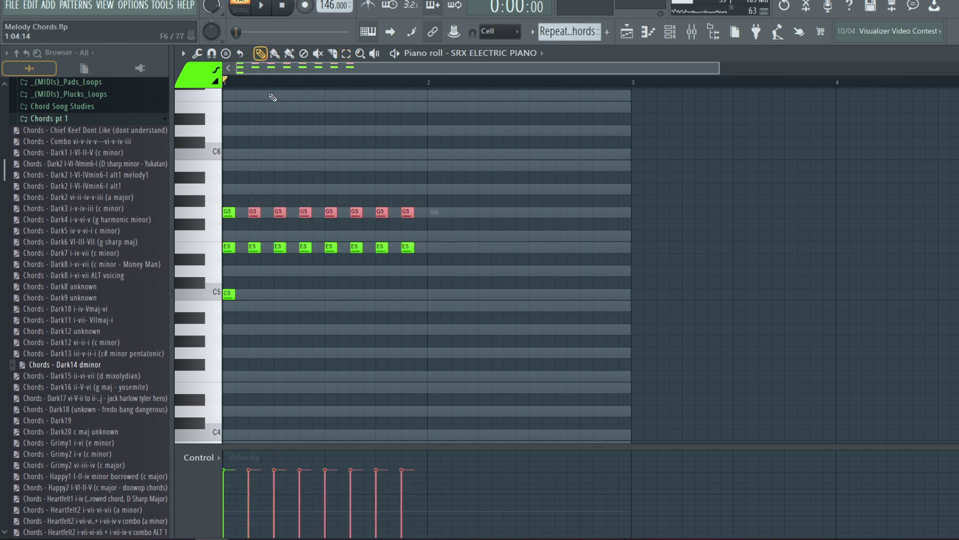
{"action": "left_click_drag", "start_coordinate": [254, 213], "coordinate": [253, 287]}
Duplicate bar 1's short chord hits into bar 2, deselect the notes and play back the pattern.
{"action": "left_click_drag", "start_coordinate": [317, 69], "coordinate": [427, 62]}
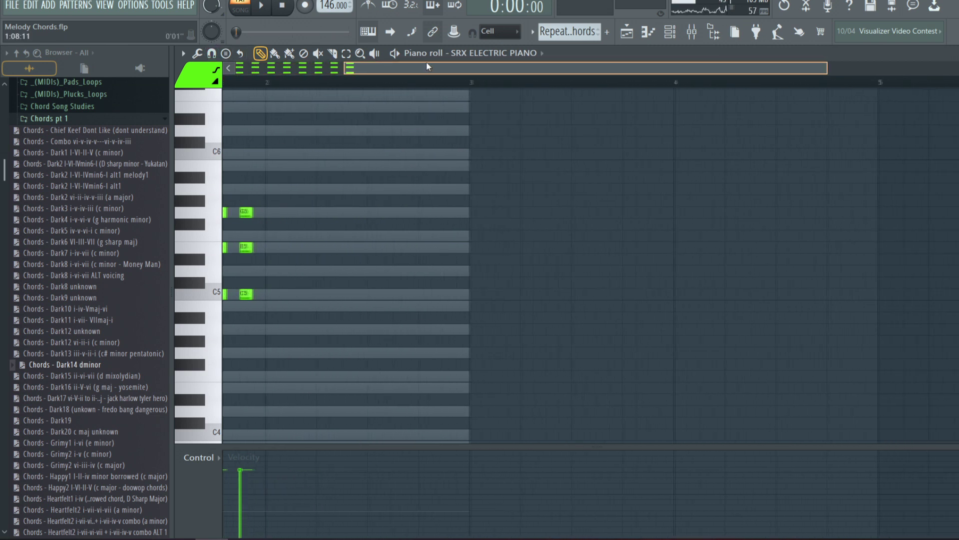
{"action": "key", "text": "ctrl+b"}
{"action": "scroll", "coordinate": [436, 63], "scroll_direction": "left", "scroll_amount": 3}
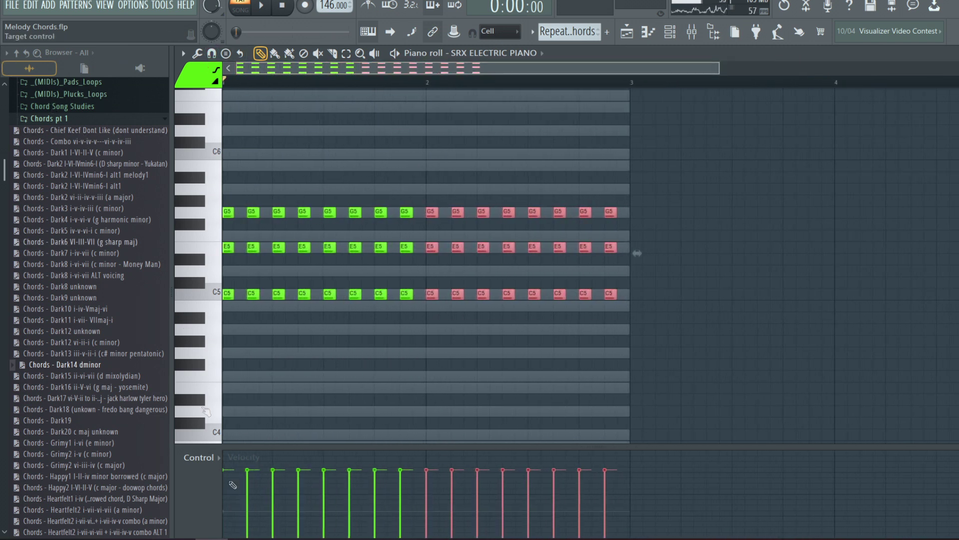
{"action": "key", "text": "ctrl+d"}
{"action": "key", "text": "space"}
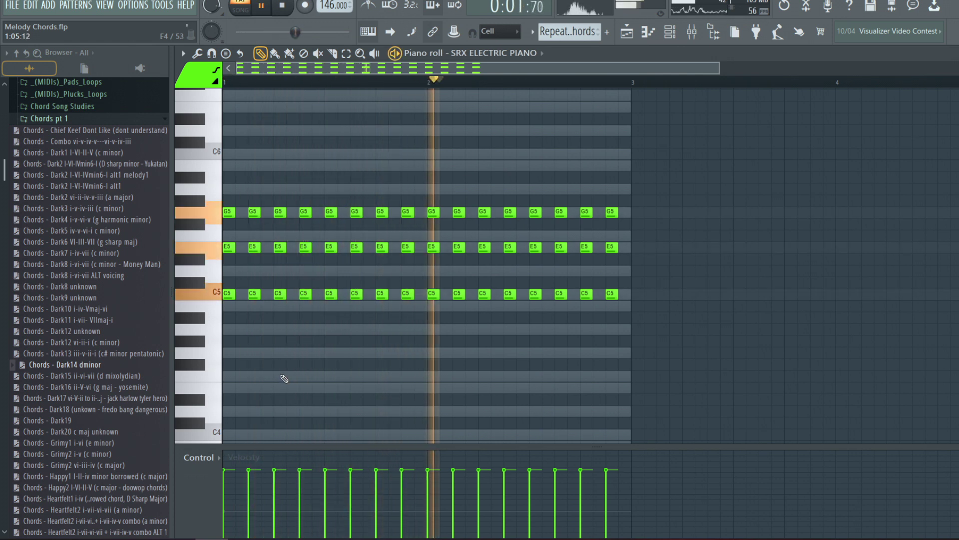
{"action": "key", "text": "space"}
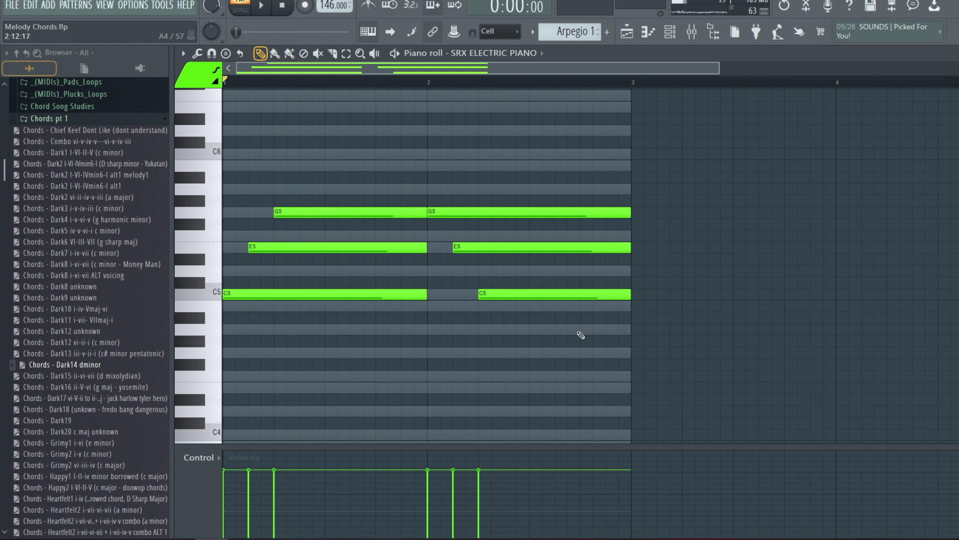
Play back the Arpegio 1 pattern and stop it.
{"action": "left_click", "coordinate": [263, 6]}
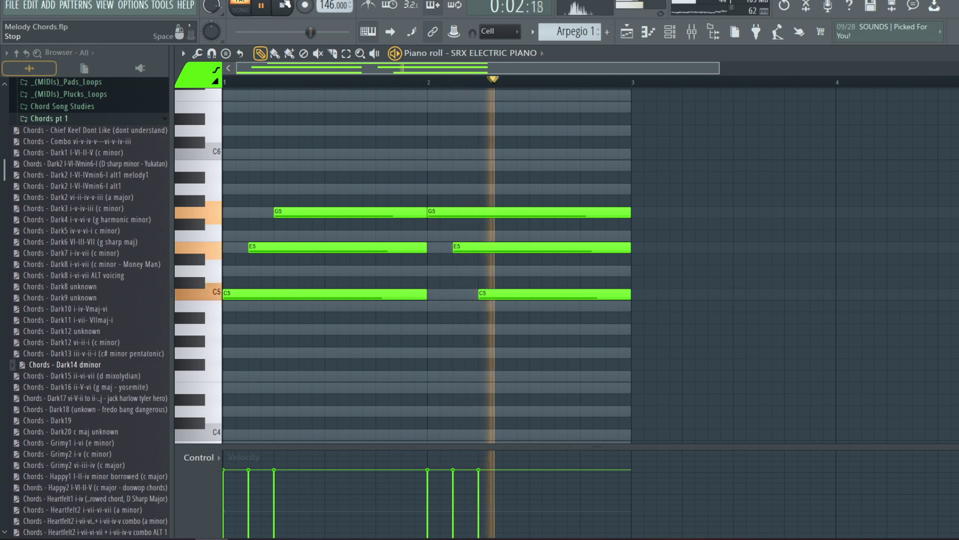
{"action": "left_click", "coordinate": [282, 7]}
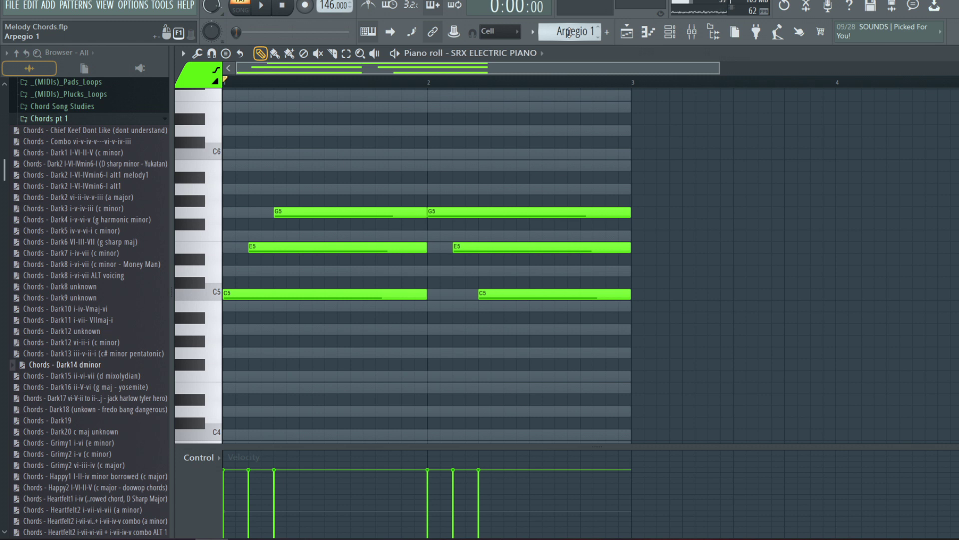
Switch to the Arpegio 2 pattern, arpeggiate its chord with a range of 2 octaves, and preview the result.
{"action": "scroll", "coordinate": [568, 33], "scroll_direction": "down", "scroll_amount": 1}
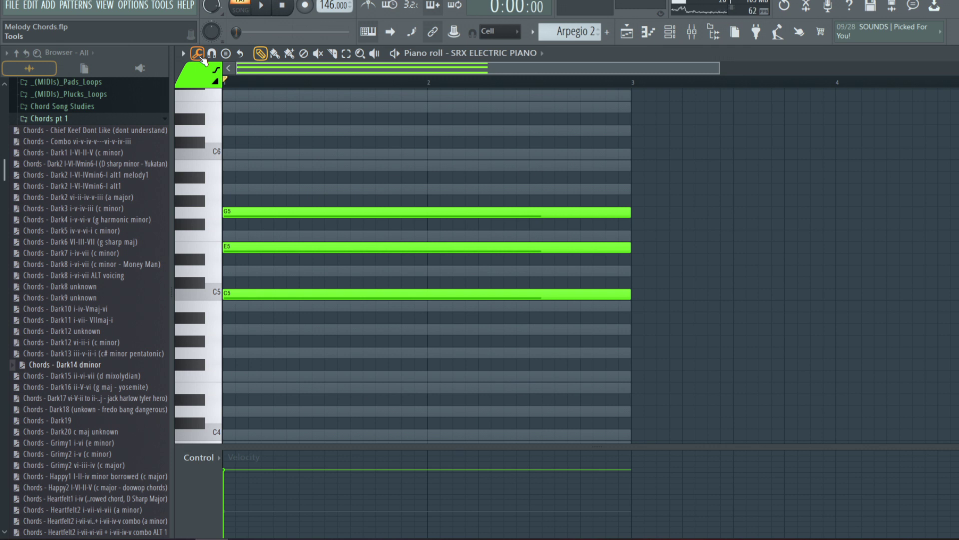
{"action": "left_click", "coordinate": [199, 55]}
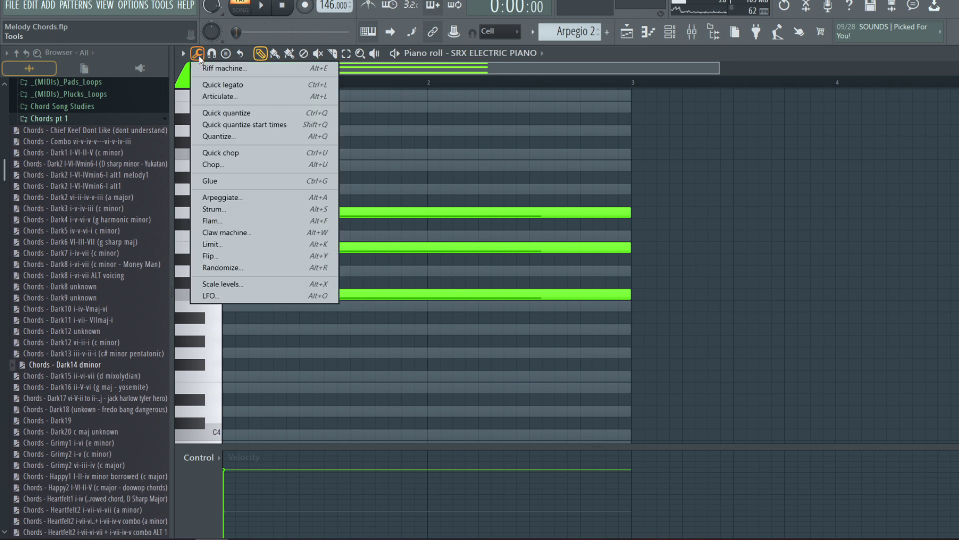
{"action": "left_click", "coordinate": [248, 200]}
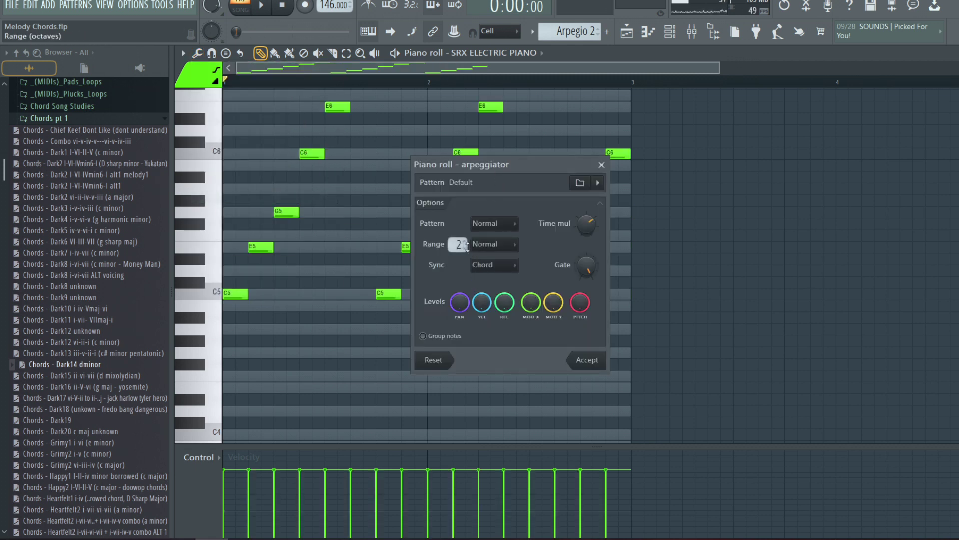
{"action": "scroll", "coordinate": [459, 245], "scroll_direction": "down", "scroll_amount": 1}
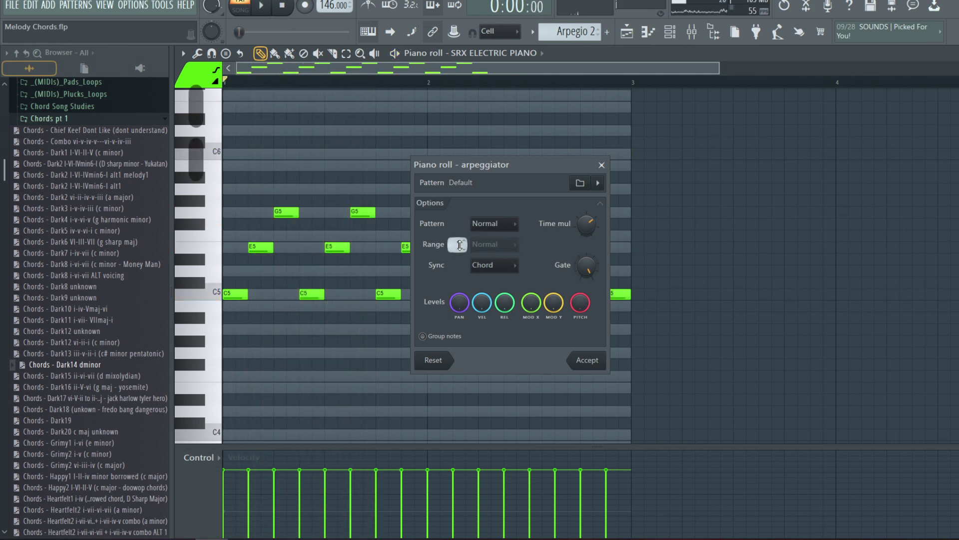
{"action": "scroll", "coordinate": [458, 245], "scroll_direction": "up", "scroll_amount": 1}
{"action": "key", "text": "space"}
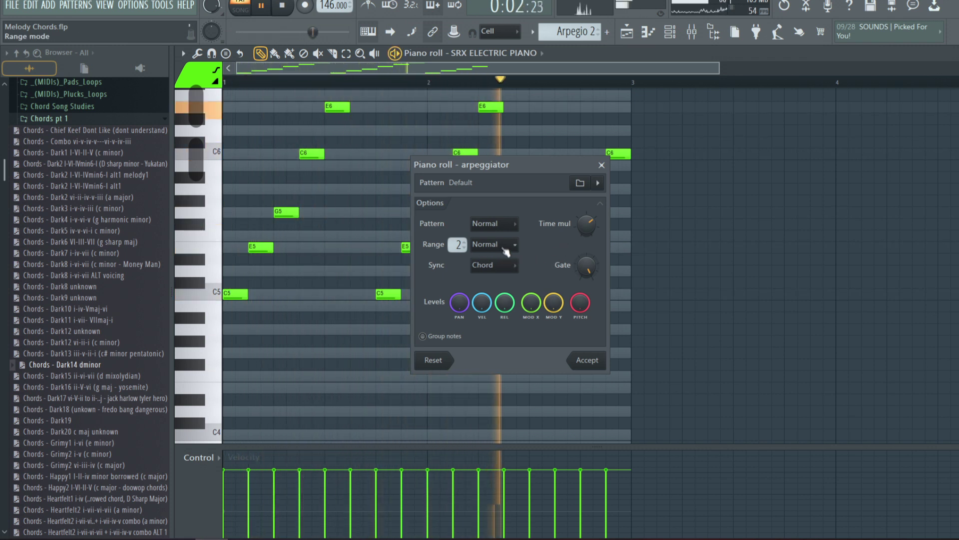
{"action": "key", "text": "space"}
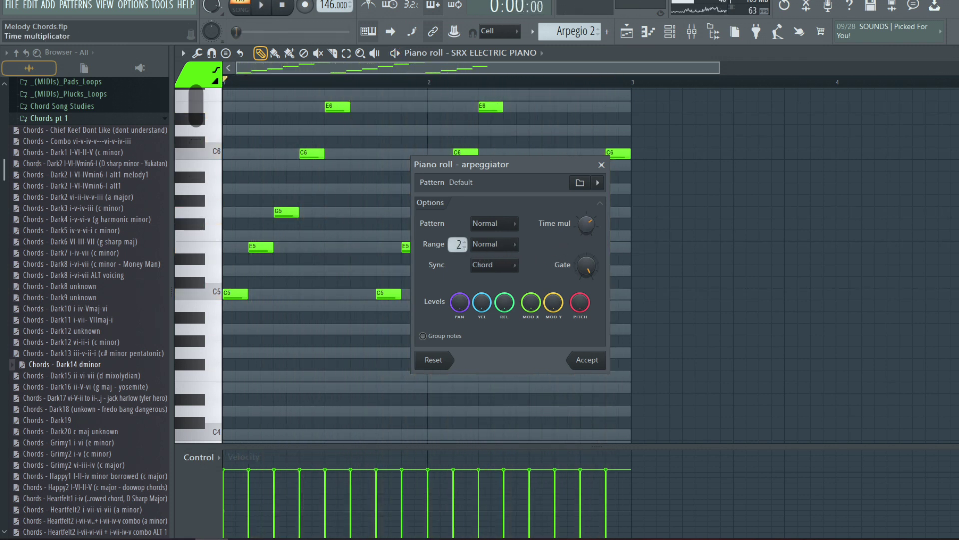
Lower the arpeggiator's time multiplier for faster notes and set the range mode to Flip, playing back each variation.
{"action": "scroll", "coordinate": [587, 225], "scroll_direction": "down", "scroll_amount": 1}
{"action": "key", "text": "space"}
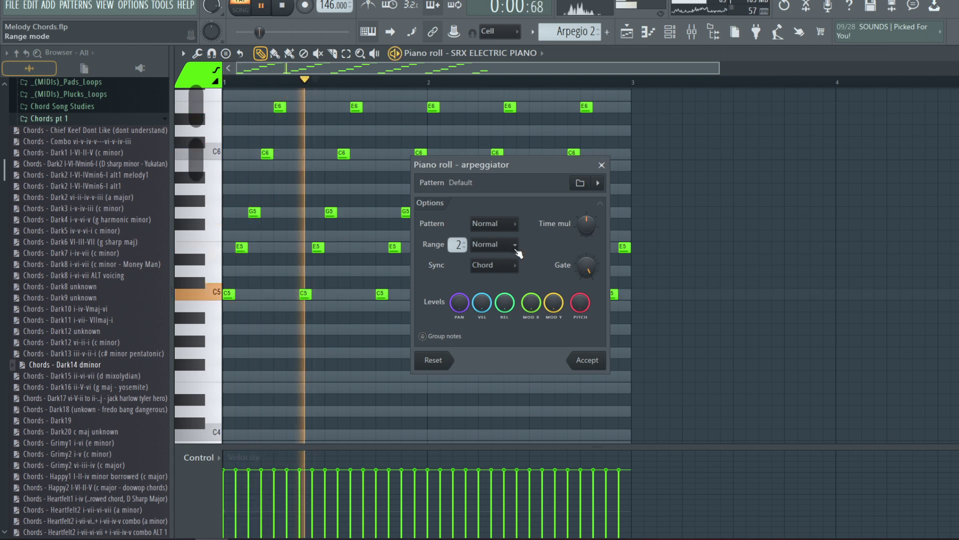
{"action": "key", "text": "space"}
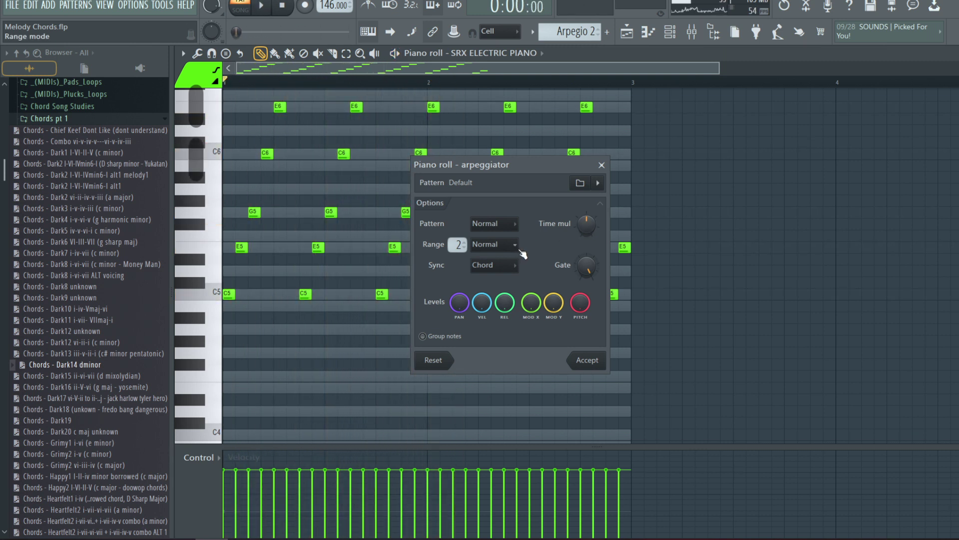
{"action": "left_click", "coordinate": [469, 251]}
{"action": "left_click", "coordinate": [487, 268]}
{"action": "key", "text": "space"}
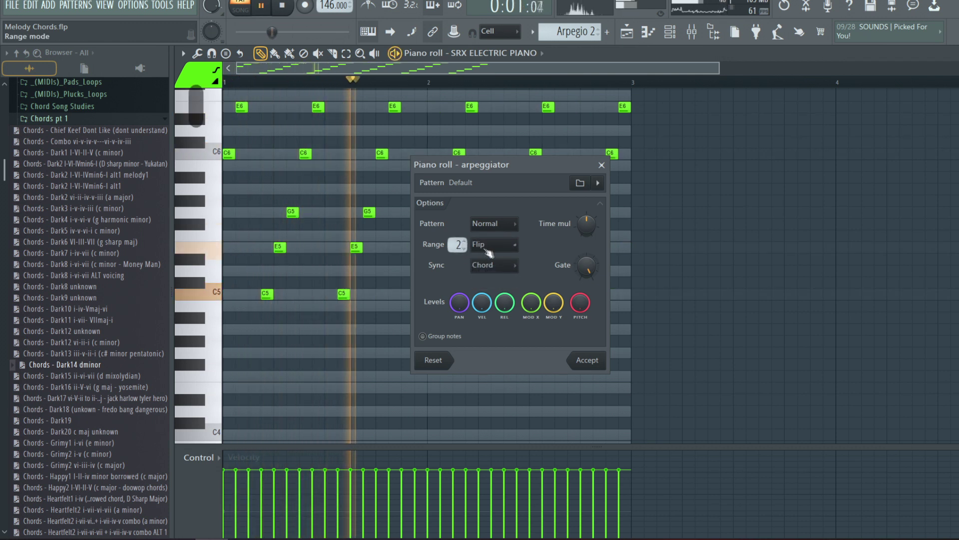
Set the arpeggiator's range mode to Alternate with a very short gate, preview it, and close the arpeggiator without accepting.
{"action": "left_click", "coordinate": [496, 249]}
{"action": "left_click", "coordinate": [486, 278]}
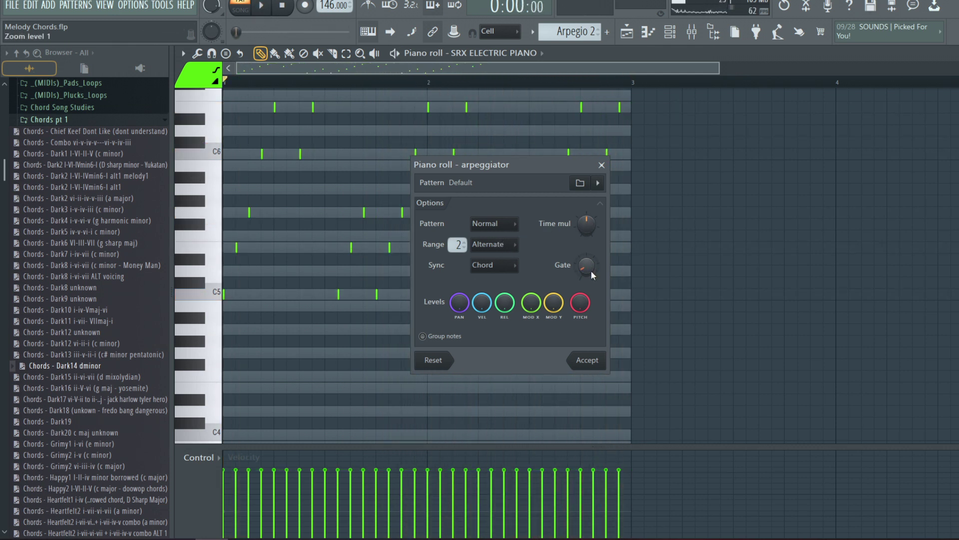
{"action": "key", "text": "space"}
{"action": "left_click_drag", "start_coordinate": [586, 267], "coordinate": [587, 289]}
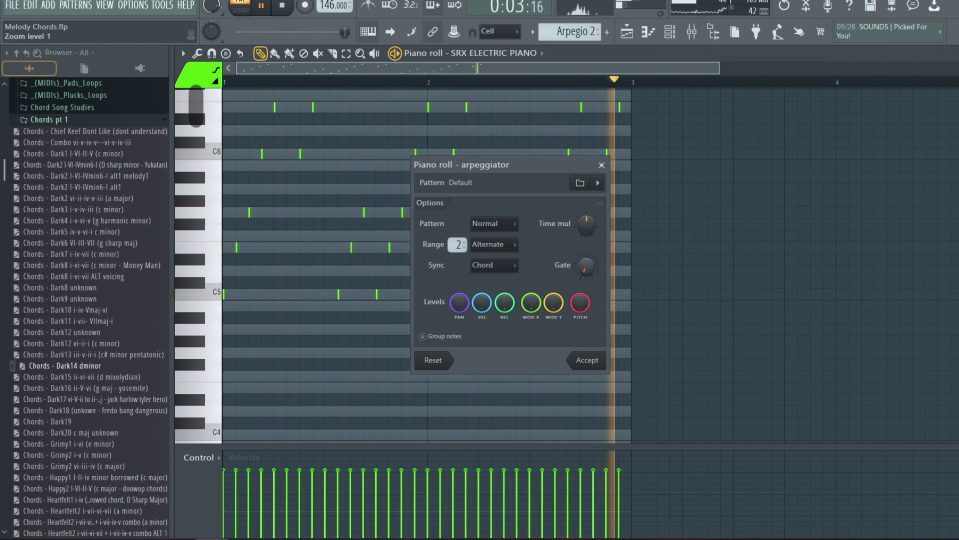
{"action": "key", "text": "space"}
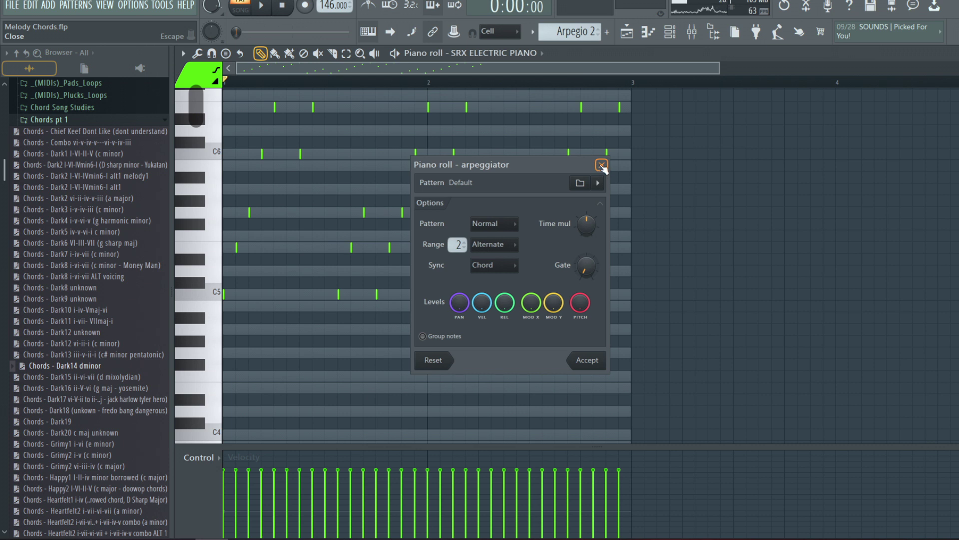
{"action": "left_click", "coordinate": [603, 165]}
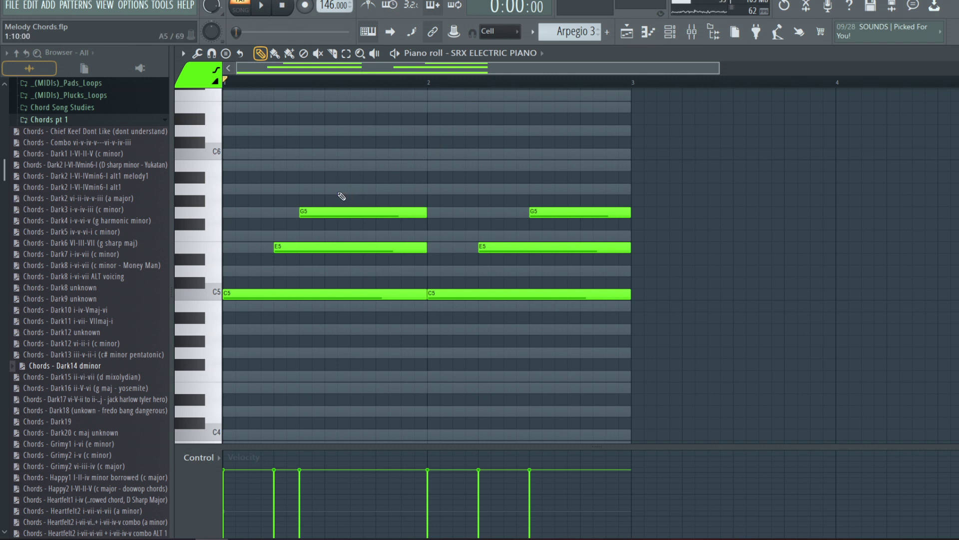
Play back the Arpegio 3 pattern with its staggered chord notes twice.
{"action": "key", "text": "space"}
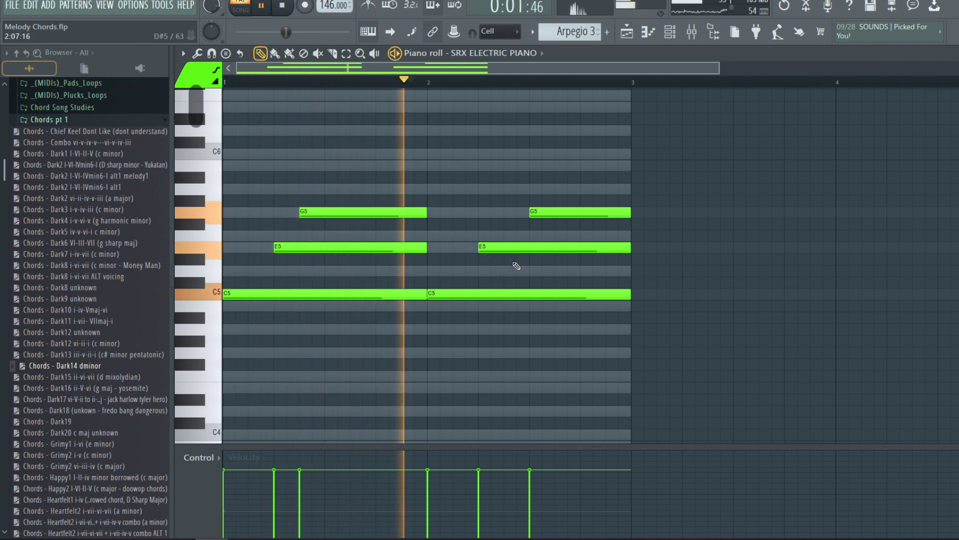
{"action": "key", "text": "space"}
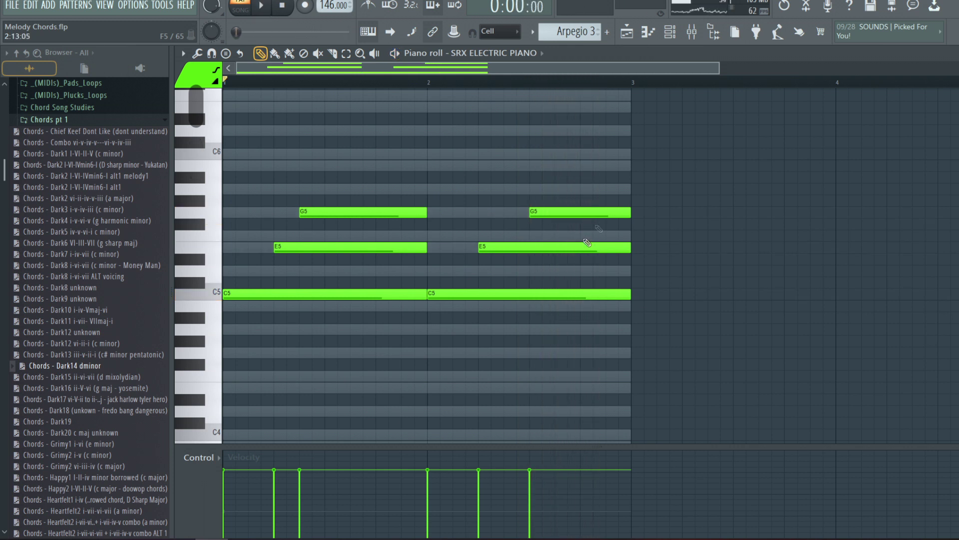
{"action": "key", "text": "space"}
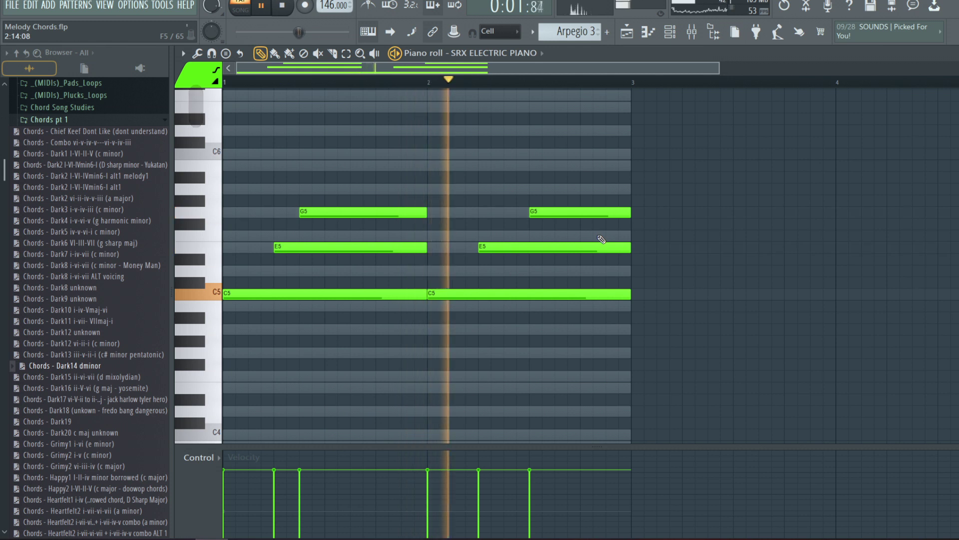
{"action": "key", "text": "space"}
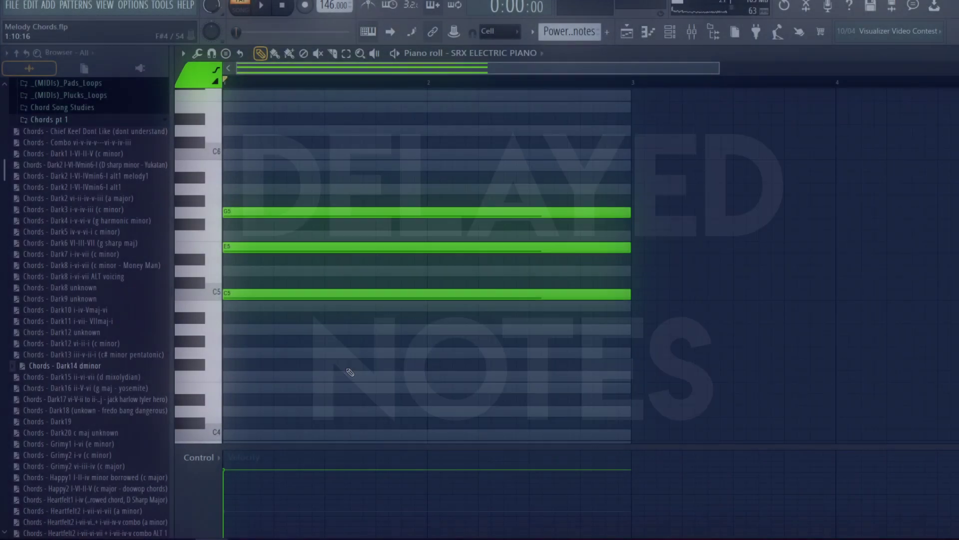
Play back the sustained two-bar C5, E5 and G5 chord and stop it.
{"action": "key", "text": "space"}
{"action": "key", "text": "space"}
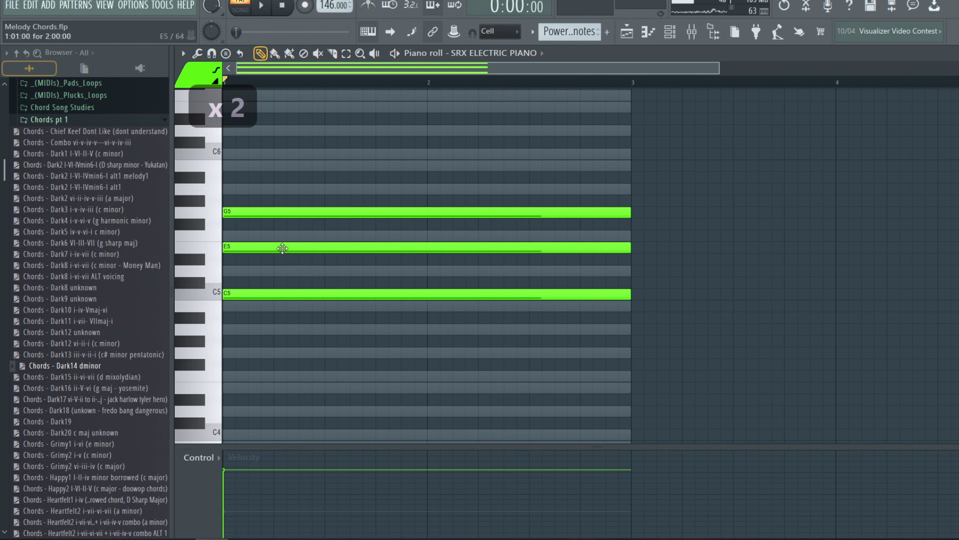
Delay the E5 note by one beat, trim its end back to the end of bar 2, and play the chord.
{"action": "left_click_drag", "start_coordinate": [283, 249], "coordinate": [375, 242]}
{"action": "left_click_drag", "start_coordinate": [680, 247], "coordinate": [632, 247]}
{"action": "key", "text": "space"}
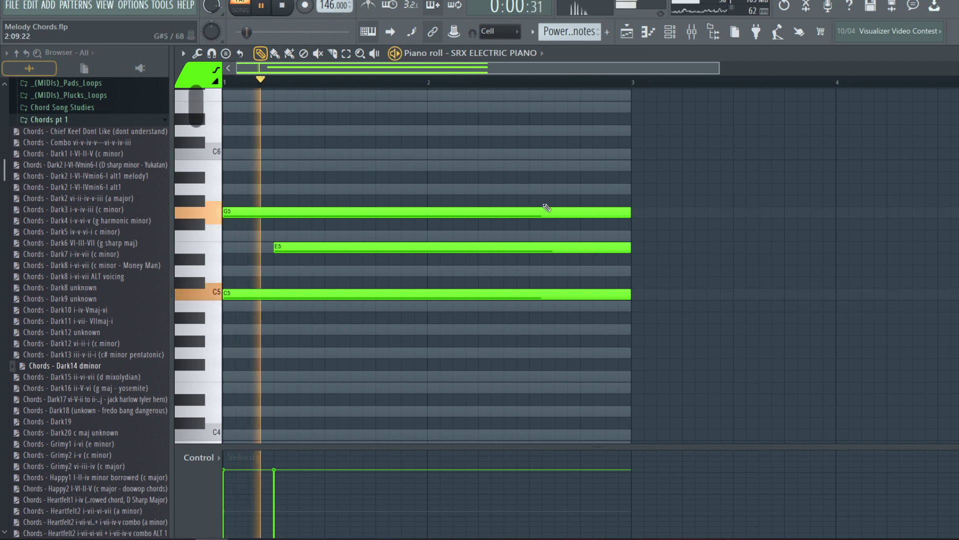
Return E5 to the start of bar 1, delay G5 by one beat with its end trimmed to bar 2's end, and play back.
{"action": "left_click_drag", "start_coordinate": [435, 248], "coordinate": [324, 245]}
{"action": "left_click_drag", "start_coordinate": [243, 208], "coordinate": [294, 212]}
{"action": "left_click_drag", "start_coordinate": [680, 213], "coordinate": [631, 215]}
{"action": "key", "text": "space"}
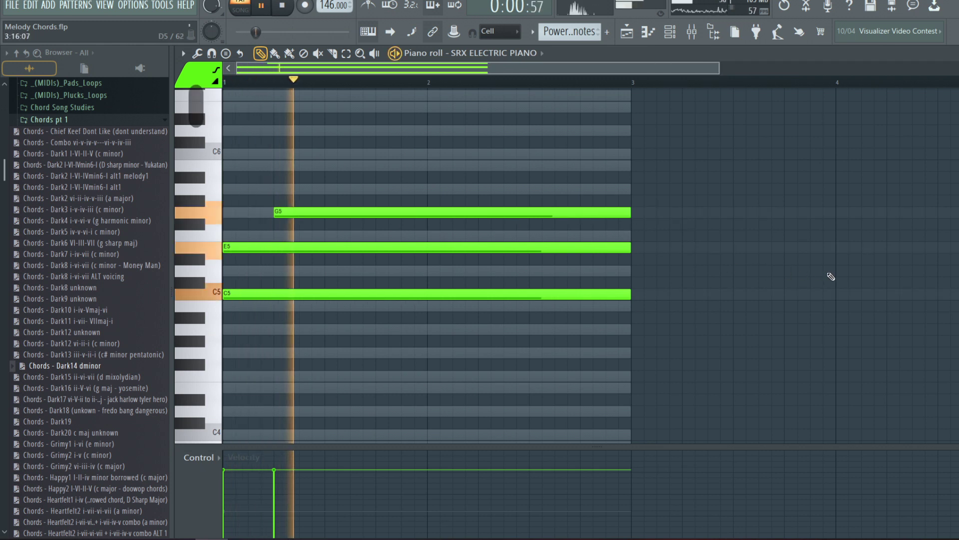
Stop playback and undo the last two edits to the G5 note.
{"action": "key", "text": "space"}
{"action": "key", "text": "ctrl+z"}
{"action": "key", "text": "ctrl+z"}
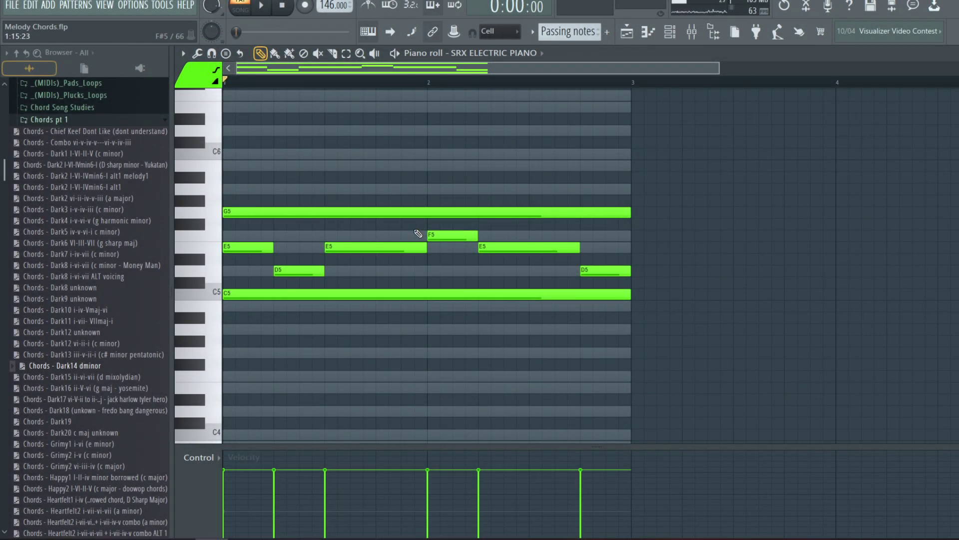
Audition the chord tones C5, E5 and G5 of the Passing notes pattern on the piano keyboard.
{"action": "left_click", "coordinate": [219, 295]}
{"action": "left_click", "coordinate": [219, 247]}
{"action": "left_click", "coordinate": [218, 215]}
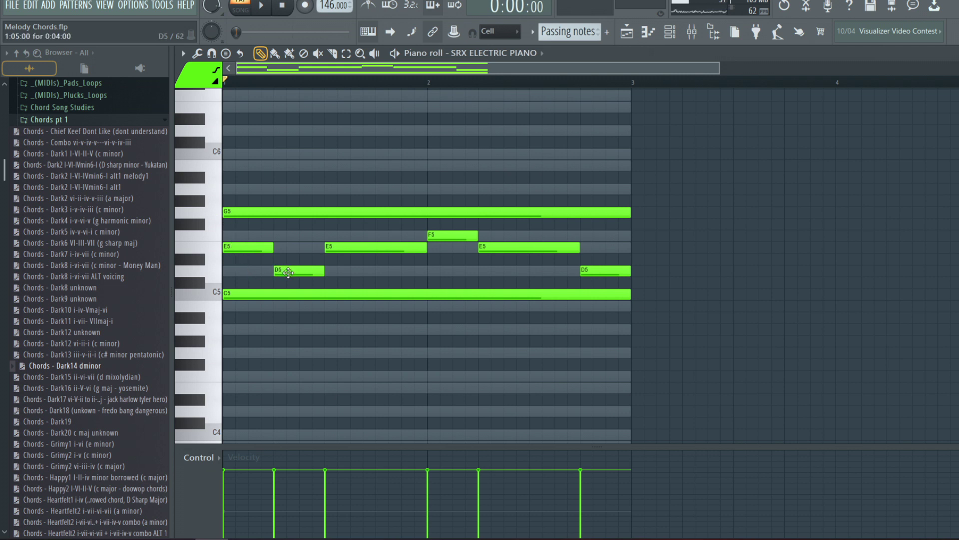
Audition the D5 and F5 passing notes between the E5 notes and play back the Passing notes pattern.
{"action": "left_click", "coordinate": [288, 272]}
{"action": "left_click", "coordinate": [435, 236]}
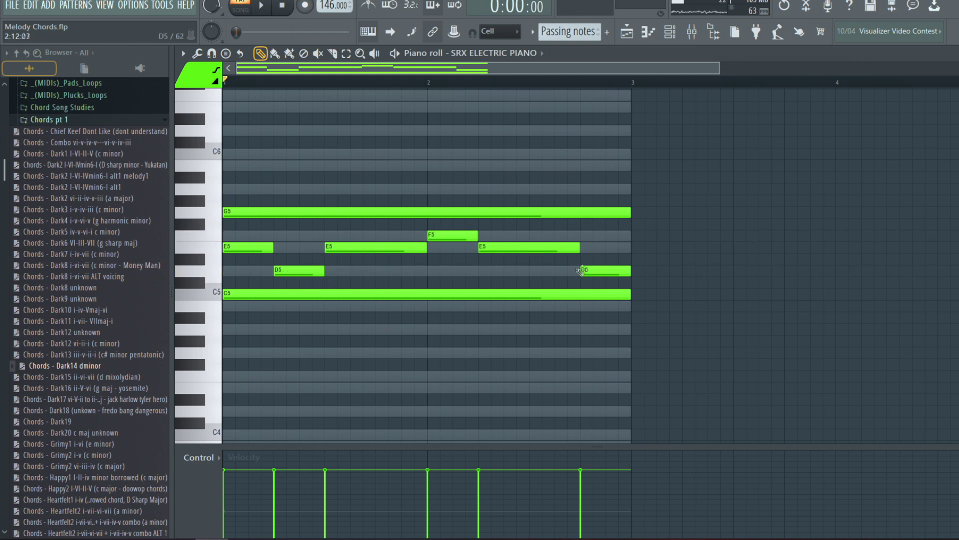
{"action": "left_click", "coordinate": [606, 271]}
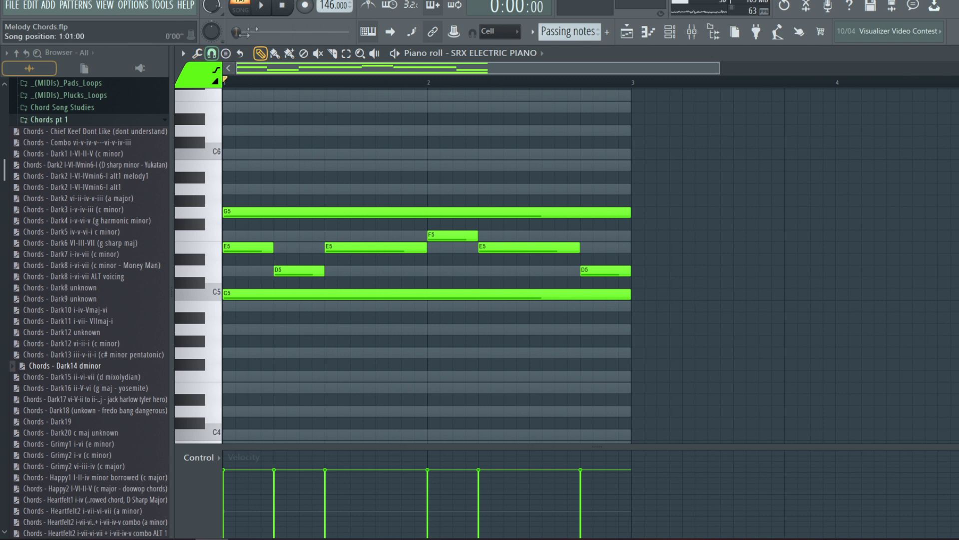
{"action": "left_click", "coordinate": [299, 269]}
{"action": "left_click", "coordinate": [448, 235]}
{"action": "left_click", "coordinate": [589, 272]}
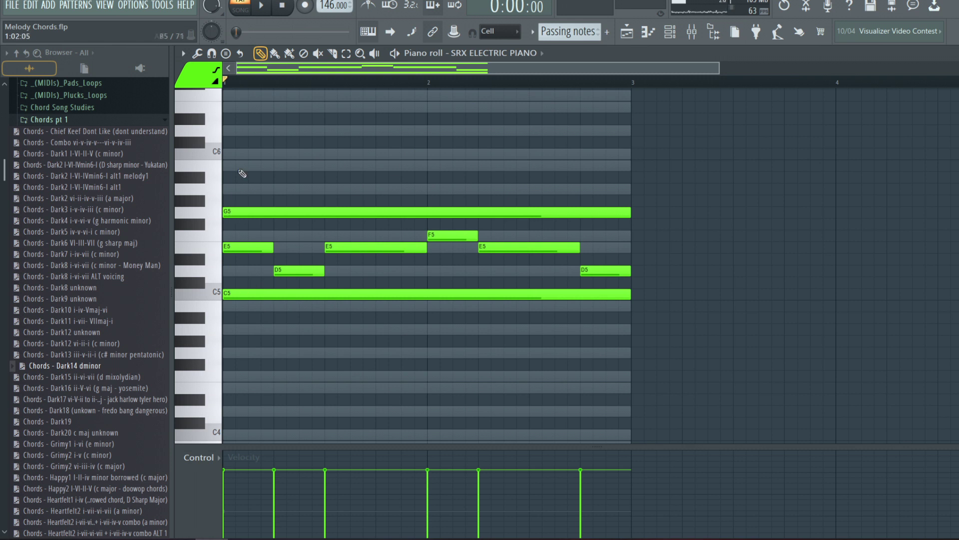
{"action": "left_click", "coordinate": [262, 7]}
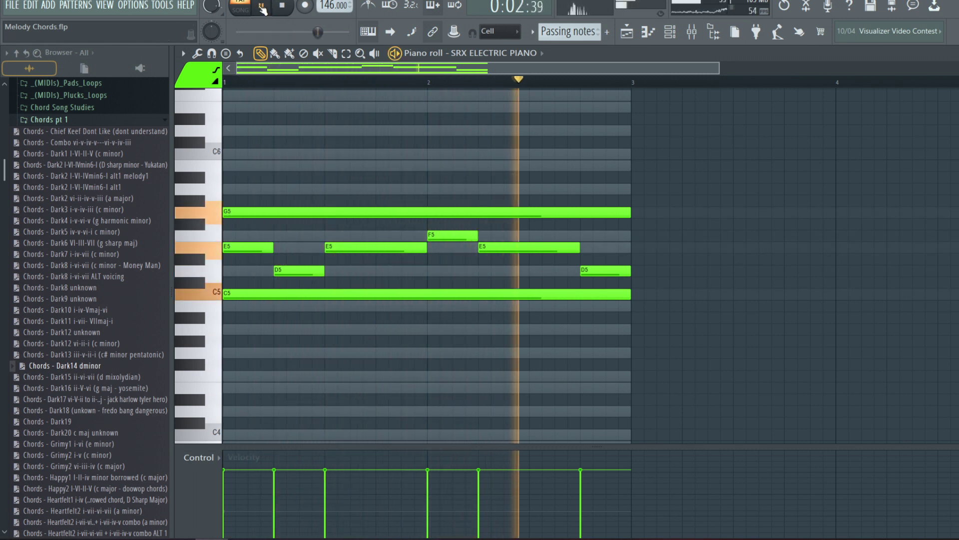
{"action": "key", "text": "space"}
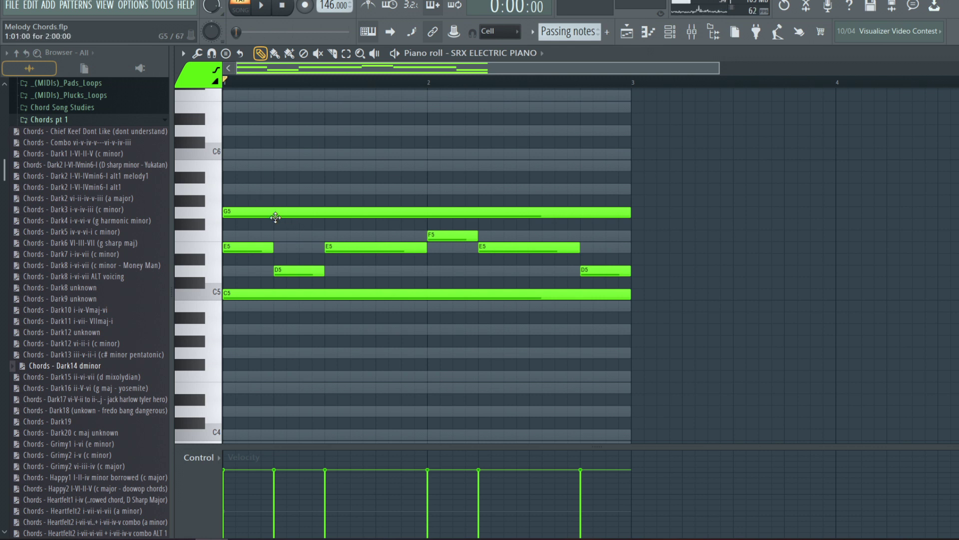
Delay G5 by one beat, trim its end to the end of bar 2, and add a short A5 note at the start of bar 1.
{"action": "left_click_drag", "start_coordinate": [266, 214], "coordinate": [317, 214]}
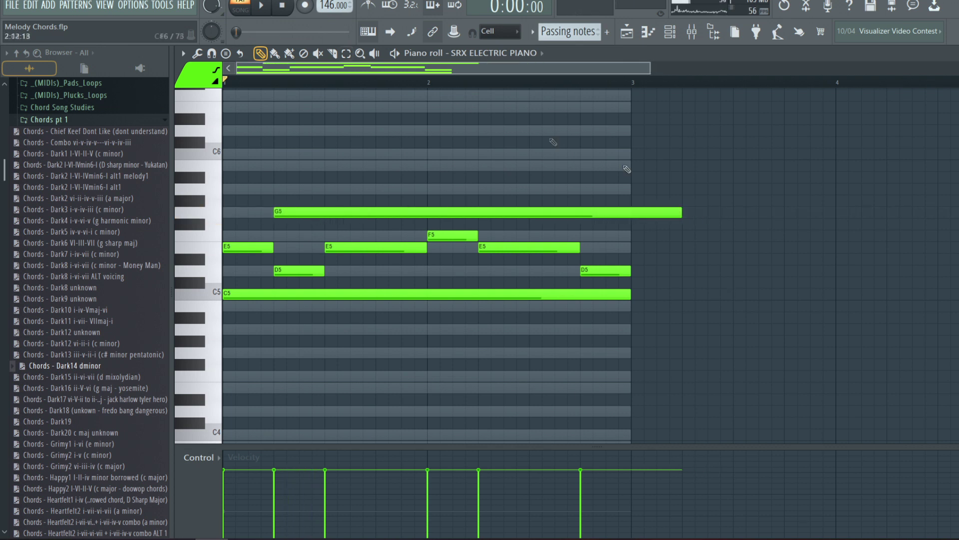
{"action": "left_click_drag", "start_coordinate": [681, 214], "coordinate": [632, 213]}
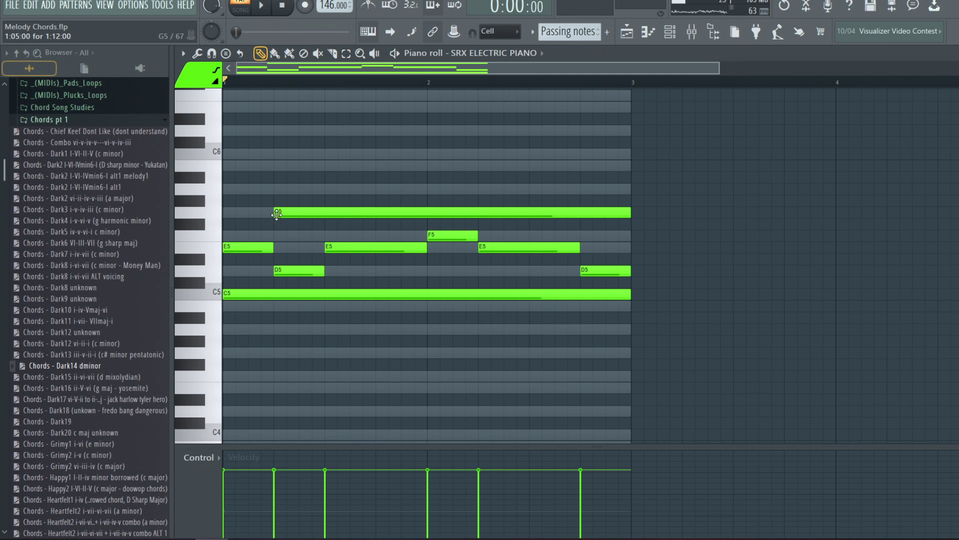
{"action": "left_click", "coordinate": [234, 190]}
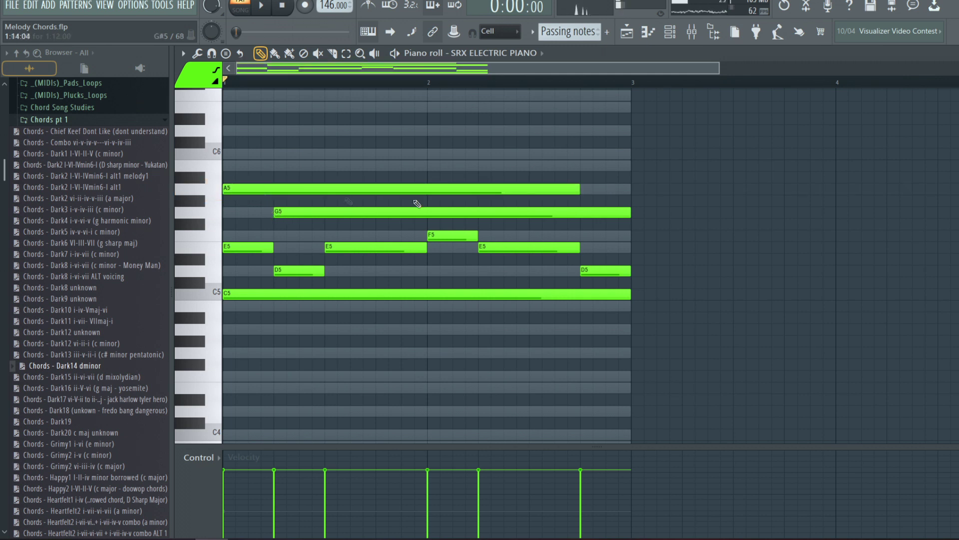
{"action": "left_click_drag", "start_coordinate": [577, 188], "coordinate": [286, 189]}
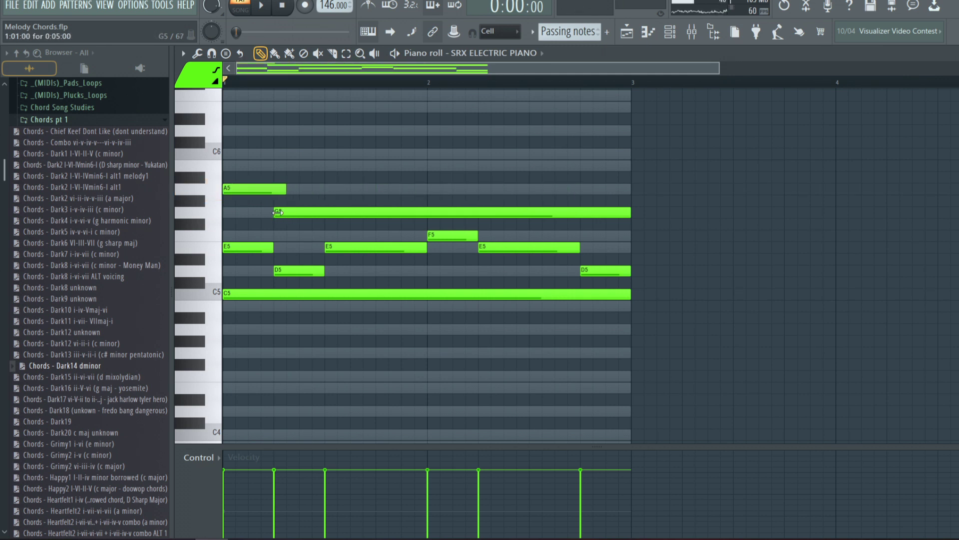
Play back the pattern with the A5 leading into G5, stop it, and audition the A5 note.
{"action": "left_click", "coordinate": [267, 9]}
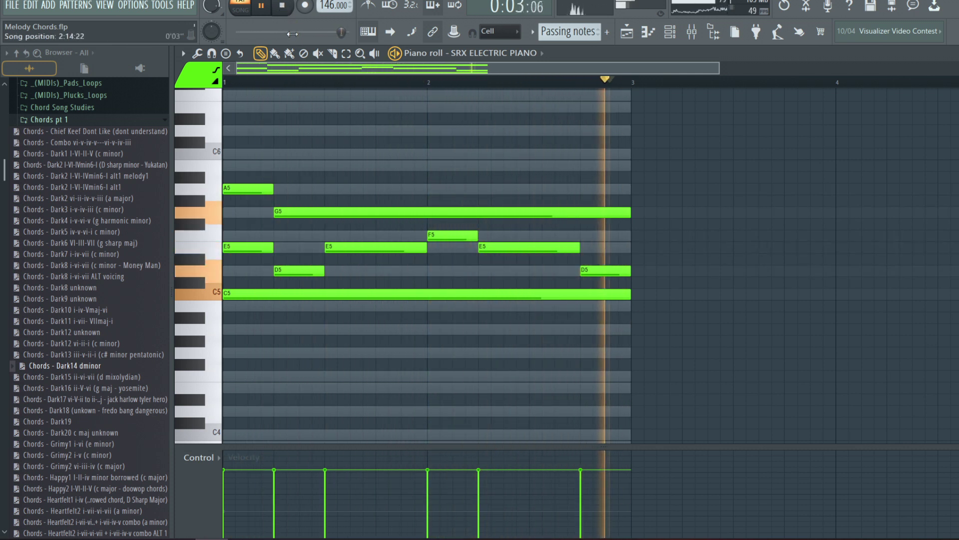
{"action": "key", "text": "space"}
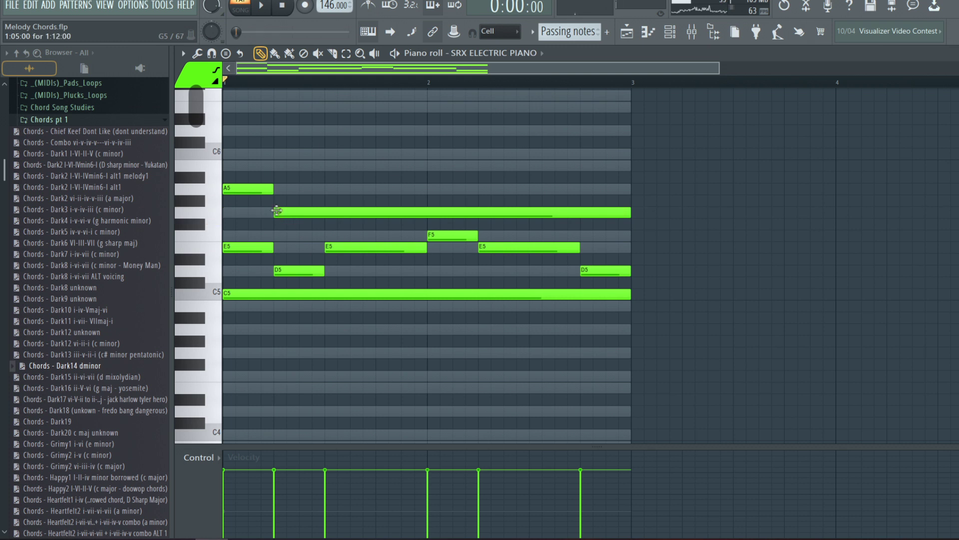
{"action": "left_click", "coordinate": [260, 186]}
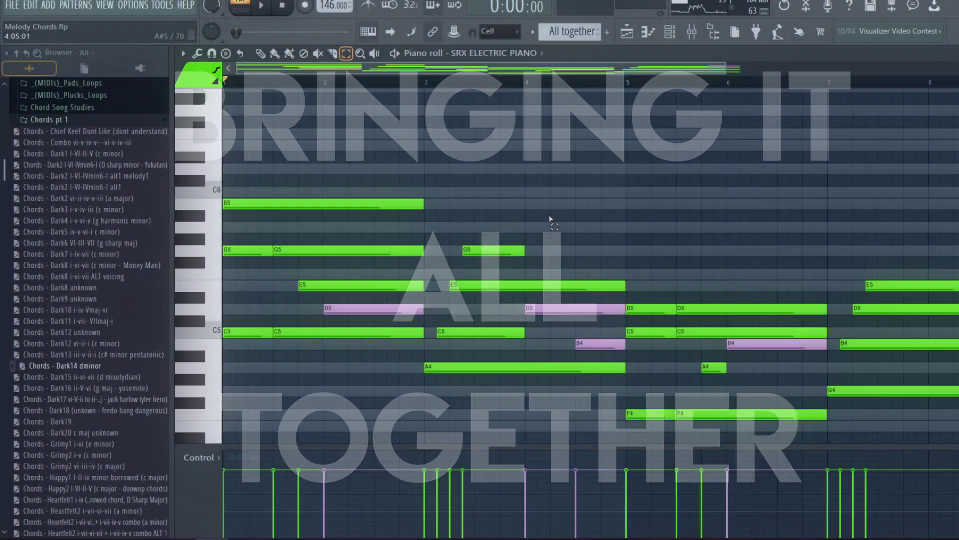
Fit more bars of the All together pattern in view and play it back from the start.
{"action": "scroll", "coordinate": [522, 216], "scroll_direction": "down", "scroll_amount": 4}
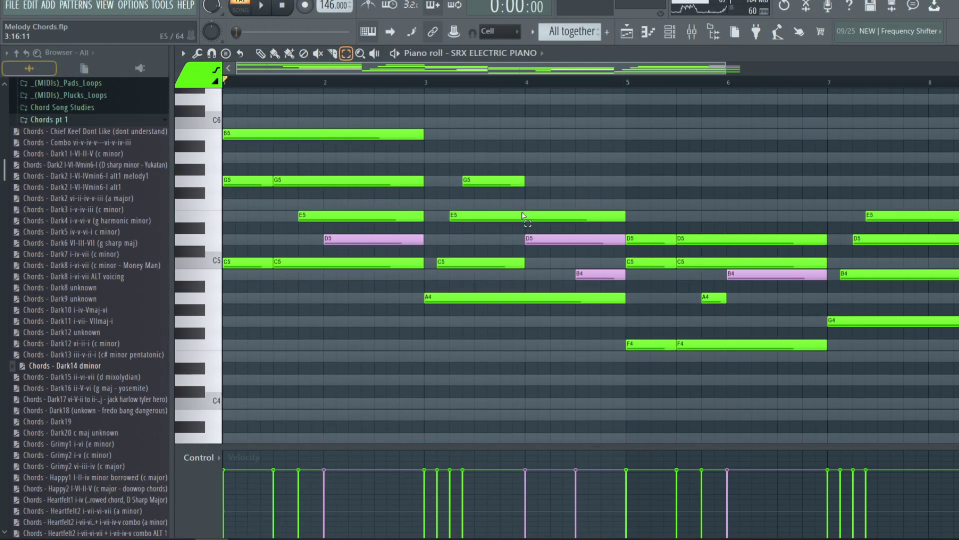
{"action": "left_click_drag", "start_coordinate": [742, 70], "coordinate": [758, 75]}
{"action": "key", "text": "space"}
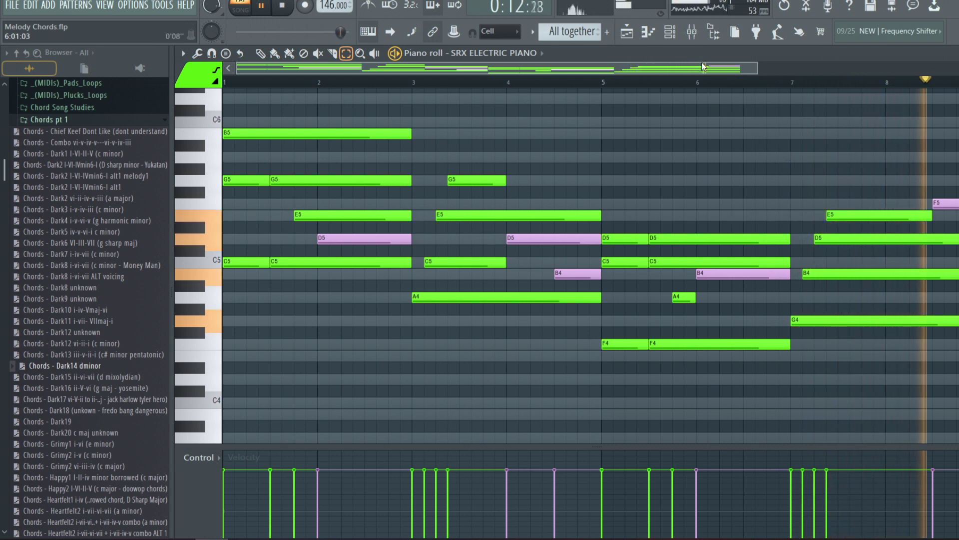
{"action": "key", "text": "space"}
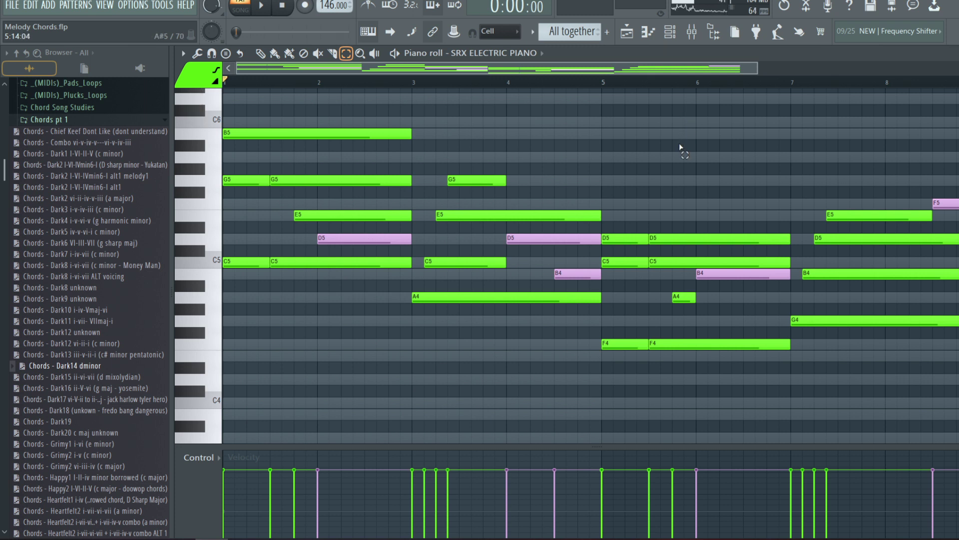
Switch to the Draw tool and play back the opening chord of bar 1.
{"action": "key", "text": "p"}
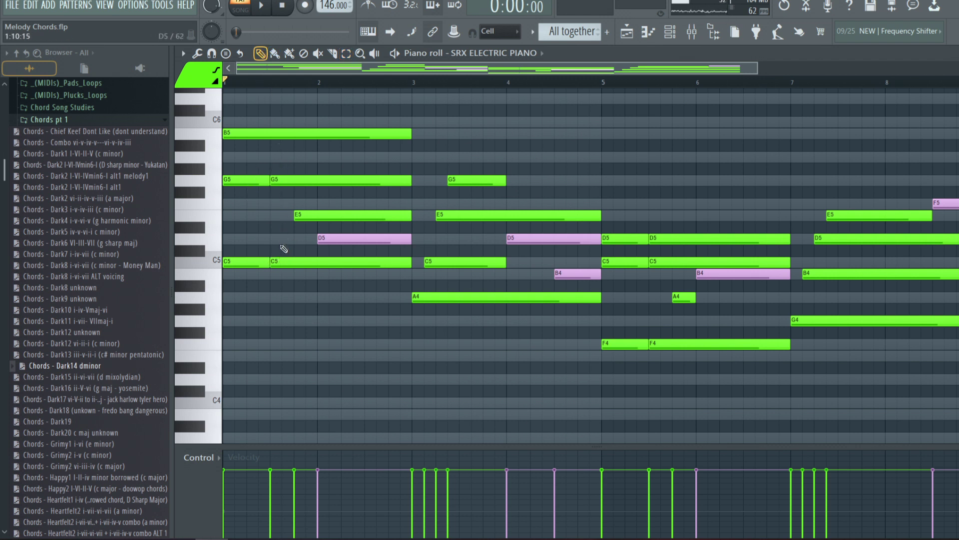
{"action": "key", "text": "space"}
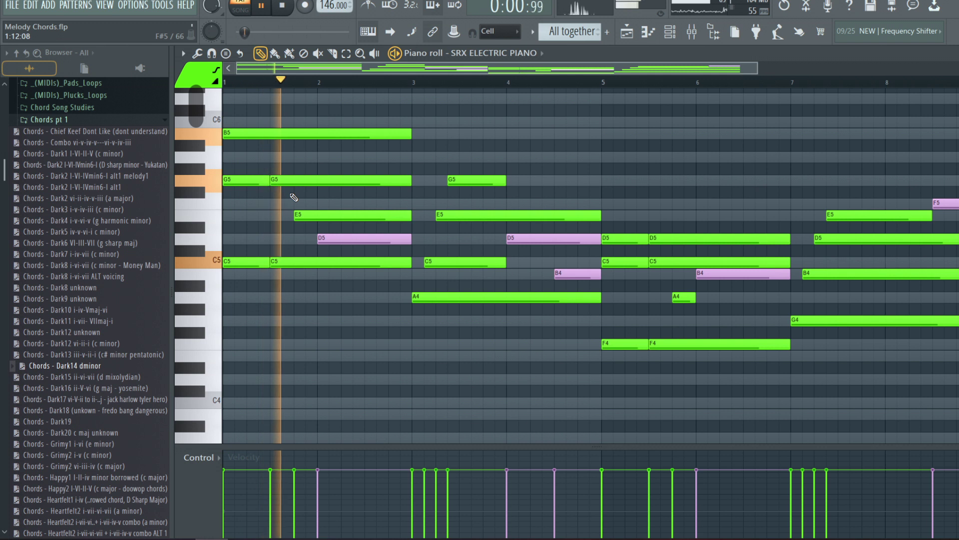
{"action": "key", "text": "space"}
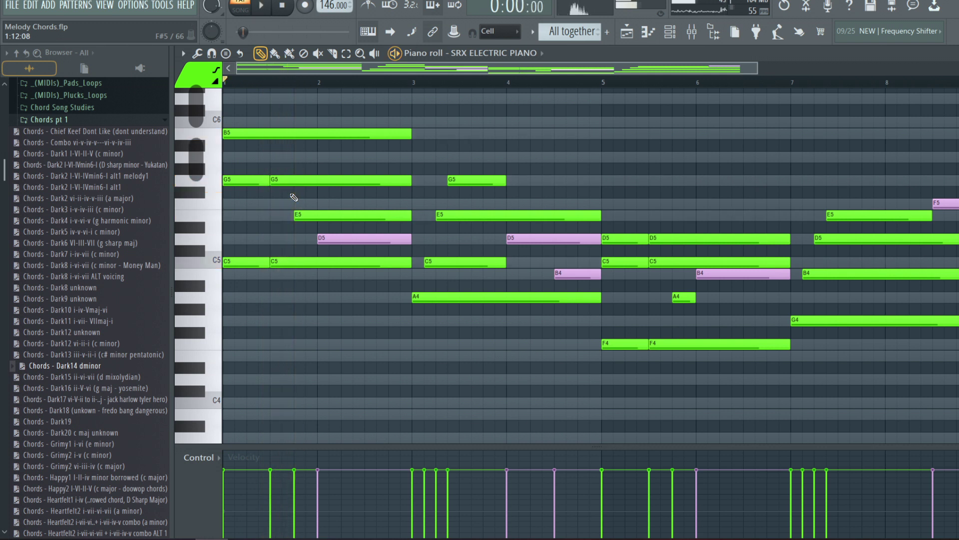
Audition the delayed E5 and the D5 passing note of the first chord, replaying the chord in between.
{"action": "left_click", "coordinate": [312, 216]}
{"action": "left_click", "coordinate": [311, 215]}
{"action": "left_click", "coordinate": [311, 216]}
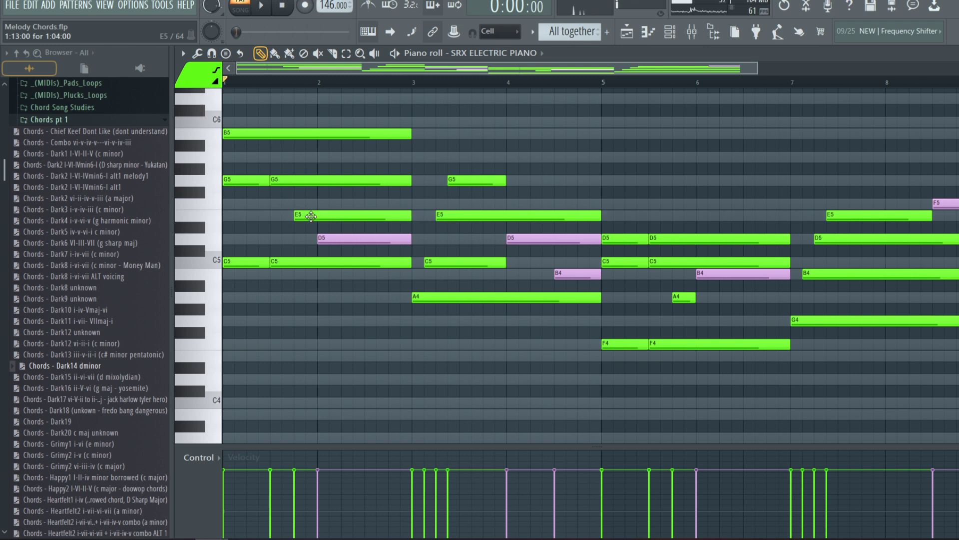
{"action": "left_click", "coordinate": [311, 214]}
{"action": "key", "text": "space"}
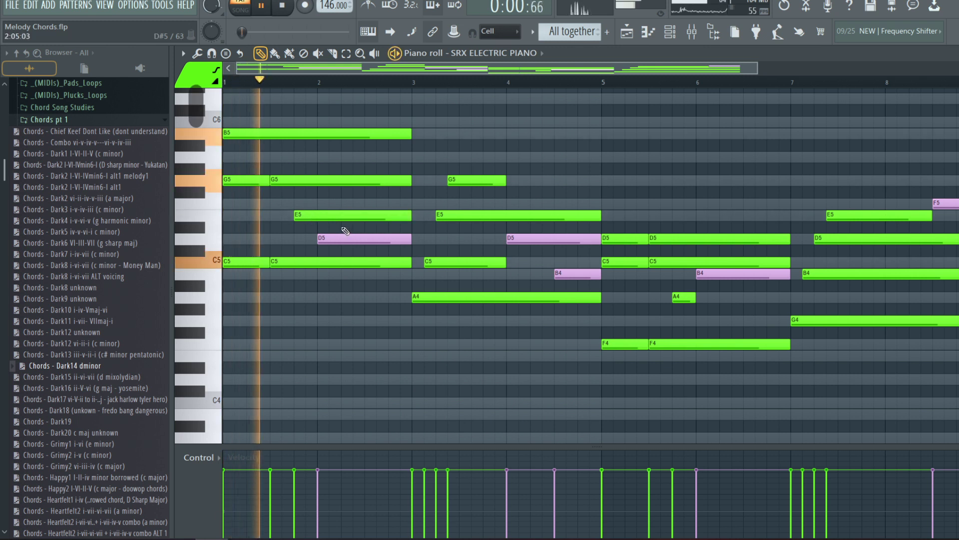
{"action": "key", "text": "space"}
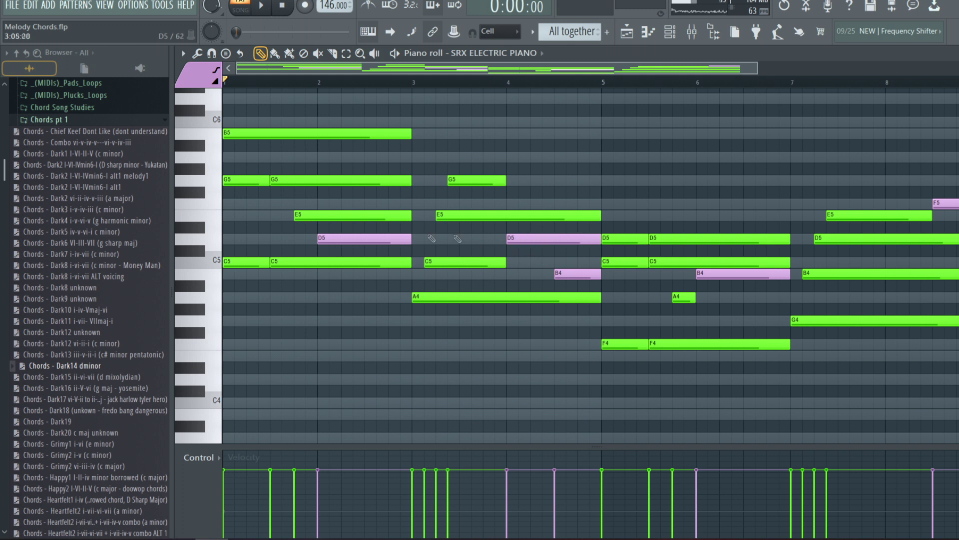
{"action": "left_click", "coordinate": [310, 216]}
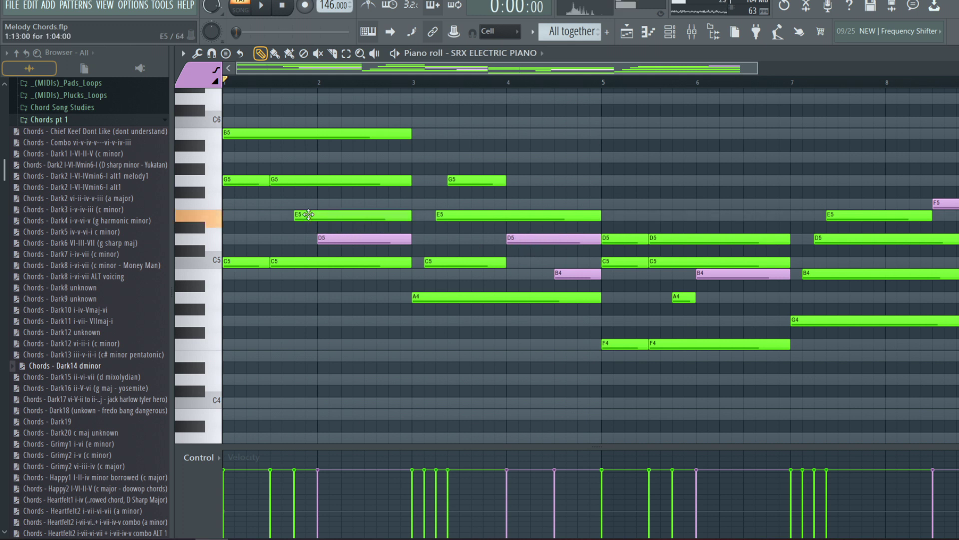
{"action": "left_click", "coordinate": [341, 239]}
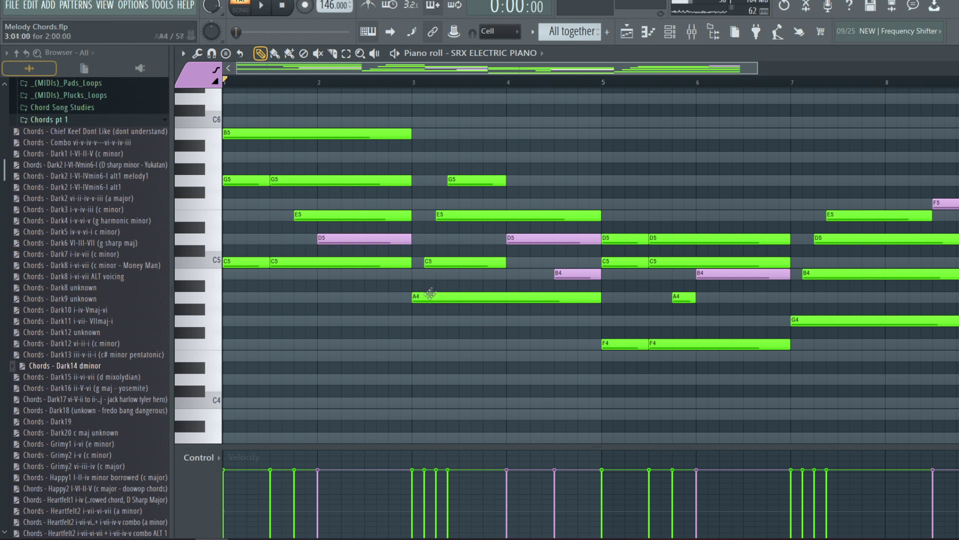
Play back the staggered second chord from bar 3 and place the playhead near its B4 passing note in bar 4.
{"action": "left_click", "coordinate": [417, 78]}
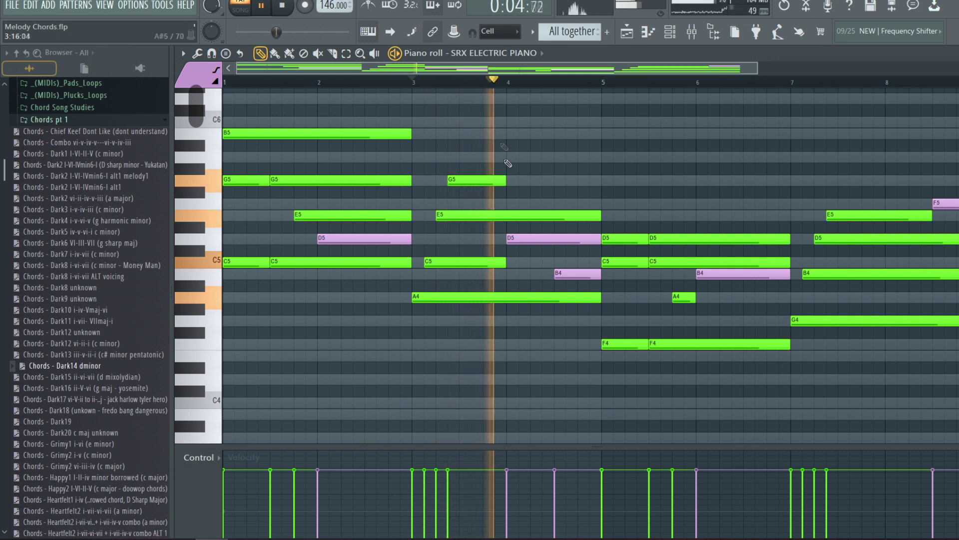
{"action": "key", "text": "space"}
{"action": "key", "text": "space"}
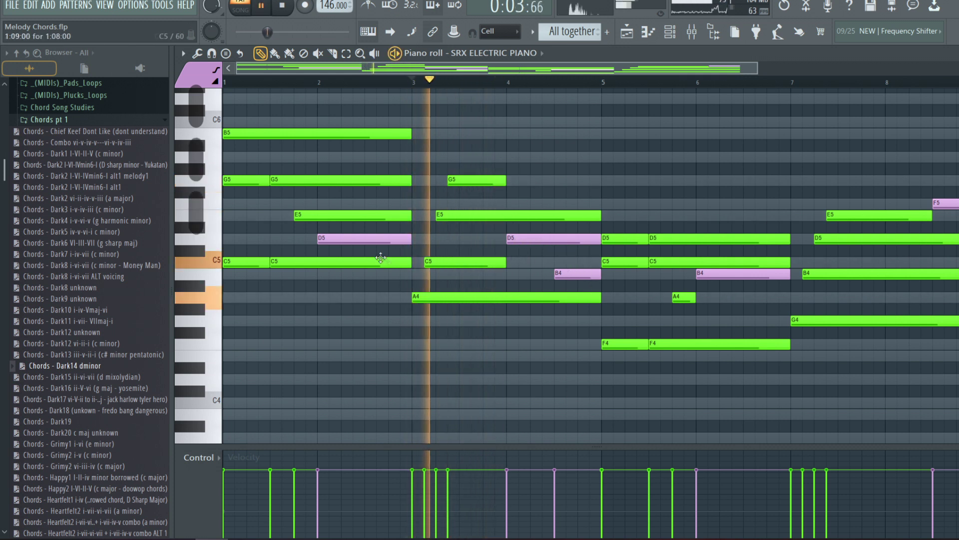
{"action": "left_click", "coordinate": [567, 84]}
{"action": "key", "text": "space"}
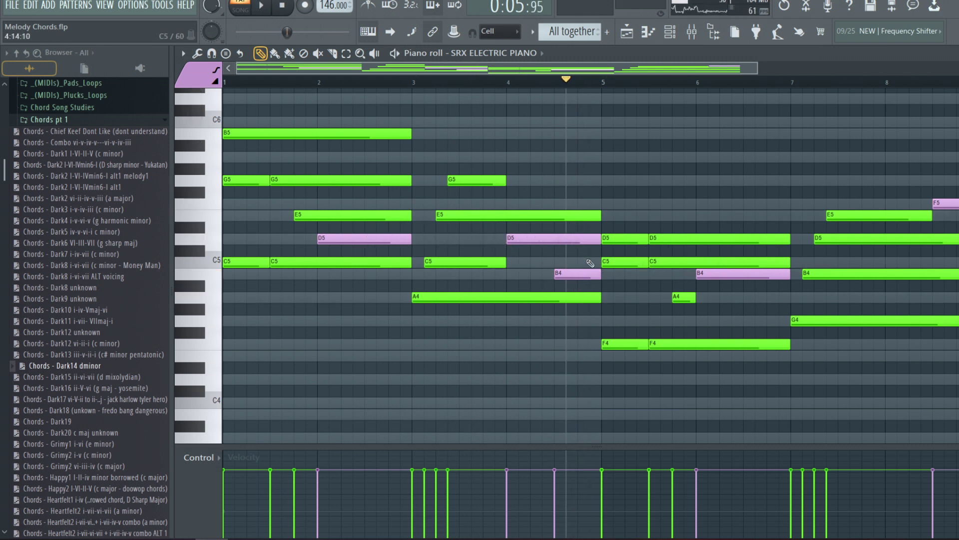
Play back the third chord from bar 5, including its A4 and B4 notes, and stop.
{"action": "left_click", "coordinate": [602, 83]}
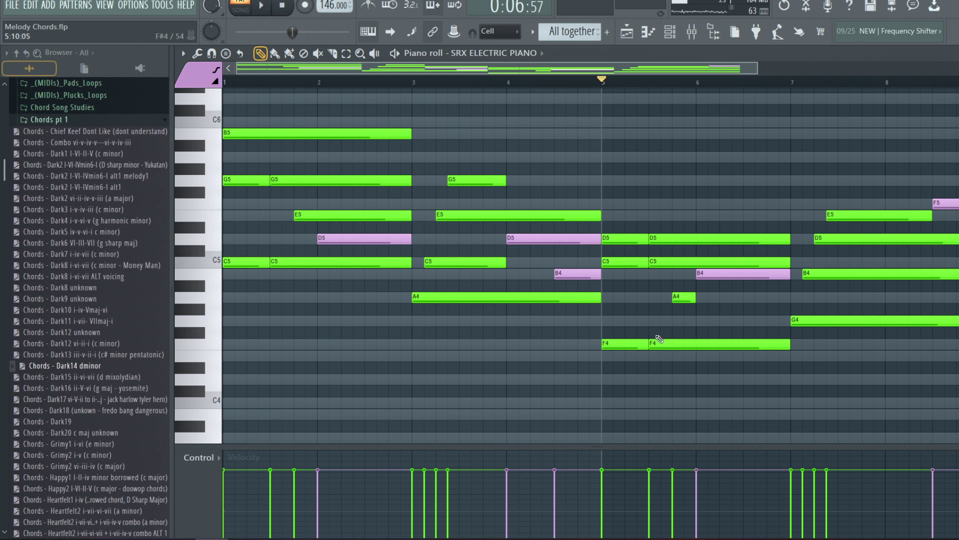
{"action": "scroll", "coordinate": [631, 277], "scroll_direction": "right", "scroll_amount": 2}
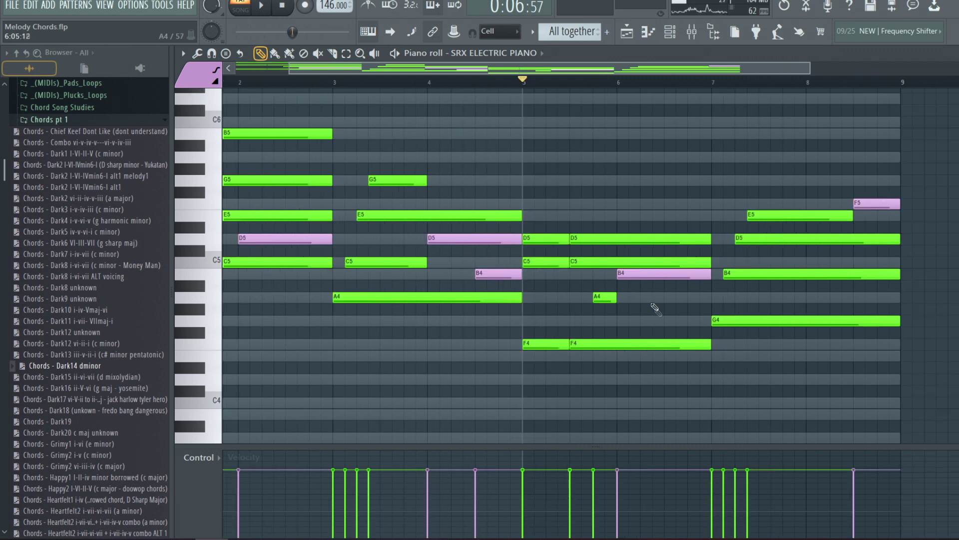
{"action": "key", "text": "space"}
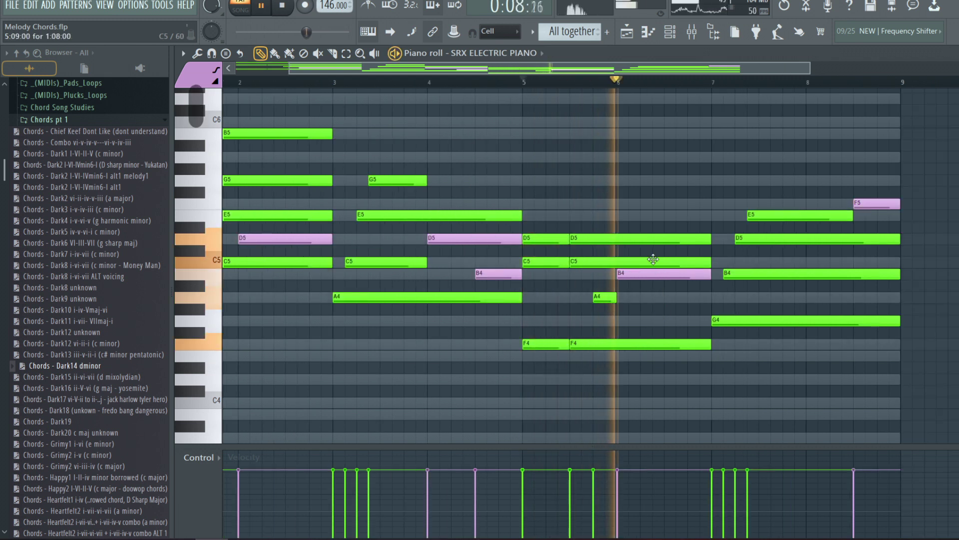
{"action": "key", "text": "space"}
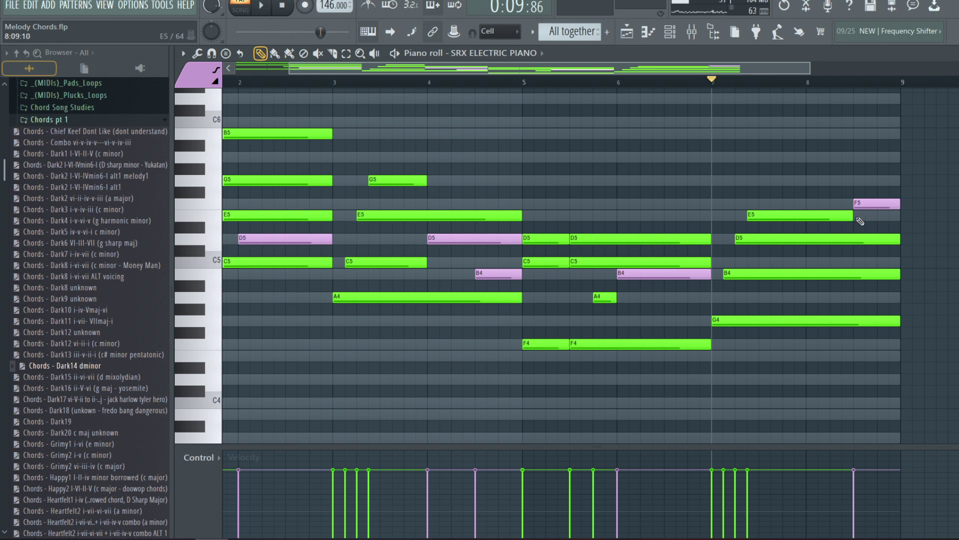
Place a trial note on the F5 row just before the F5 passing note, delete it, and play back the last chord from bar 7.
{"action": "left_click", "coordinate": [836, 203]}
{"action": "right_click", "coordinate": [836, 204]}
{"action": "key", "text": "space"}
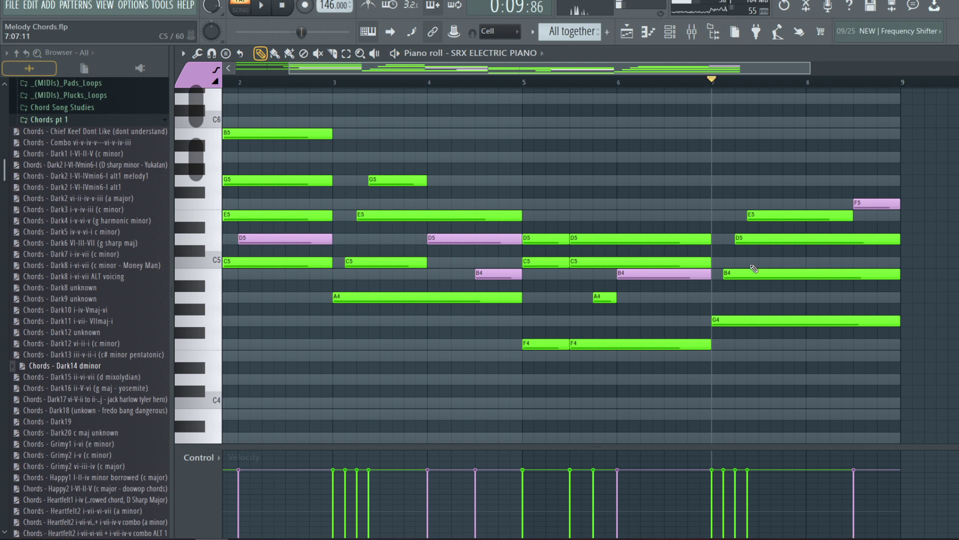
Play back the entire chord progression from bar 1 through bar 8 and stop.
{"action": "key", "text": "space"}
{"action": "key", "text": "space"}
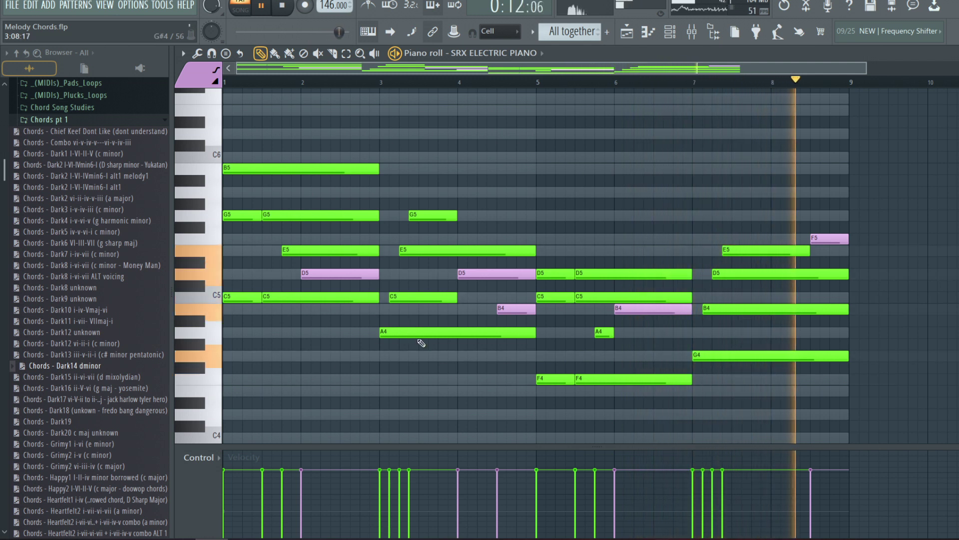
{"action": "key", "text": "space"}
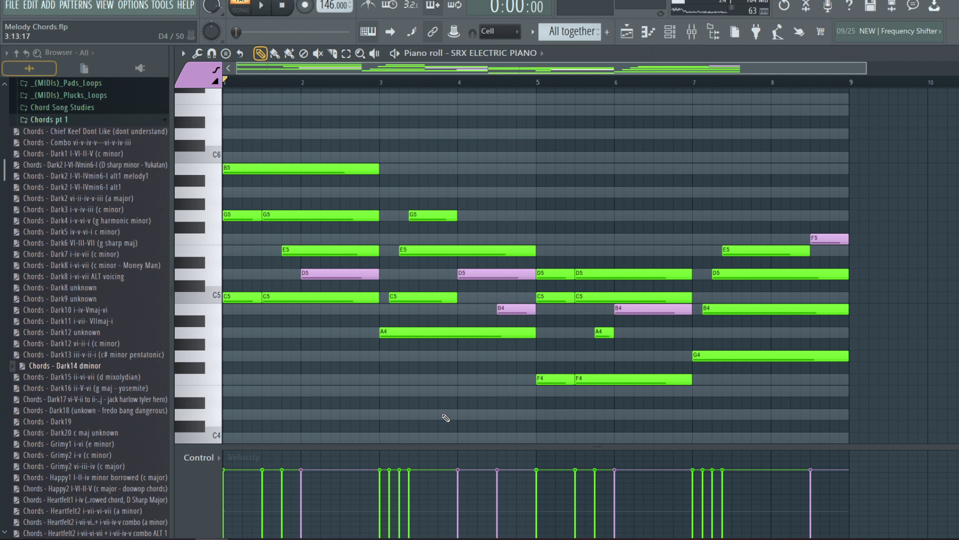
Paste the copied melody, starting on E6 in bar 1, above the chords and play it back together with the progression.
{"action": "key", "text": "ctrl+v"}
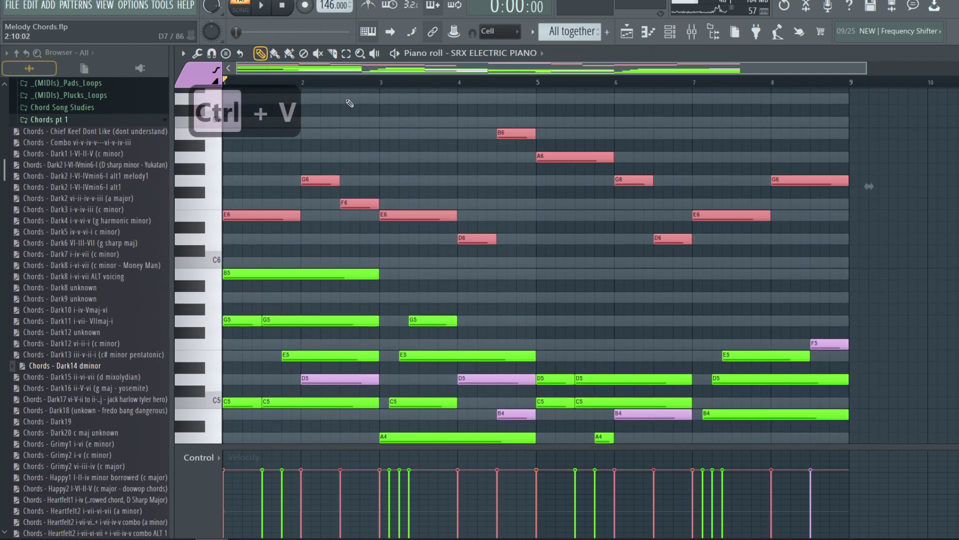
{"action": "left_click", "coordinate": [351, 84]}
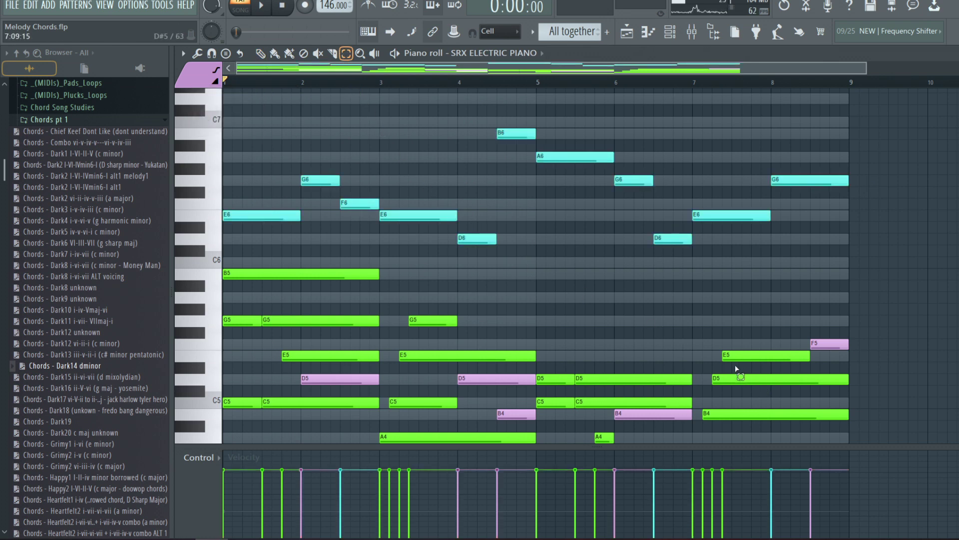
{"action": "key", "text": "space"}
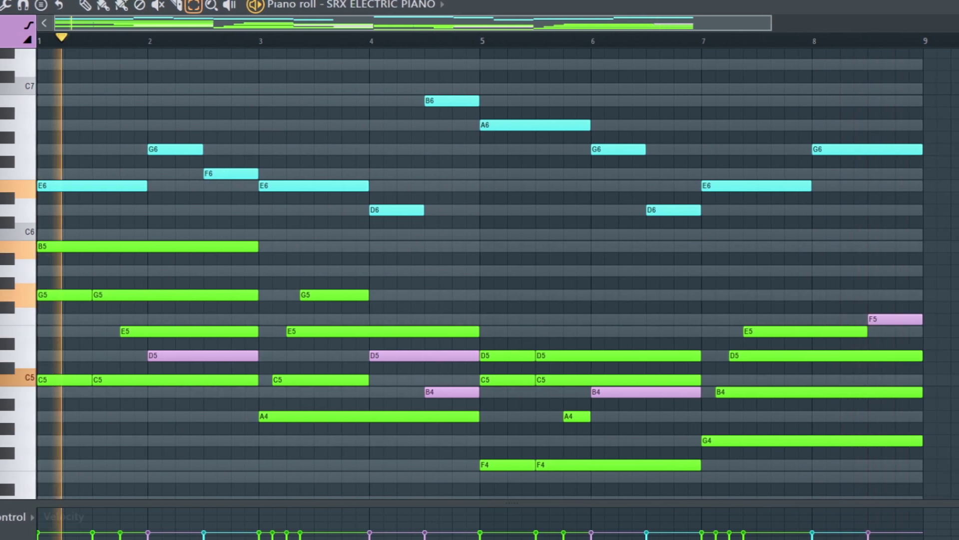
{"action": "left_click", "coordinate": [285, 6]}
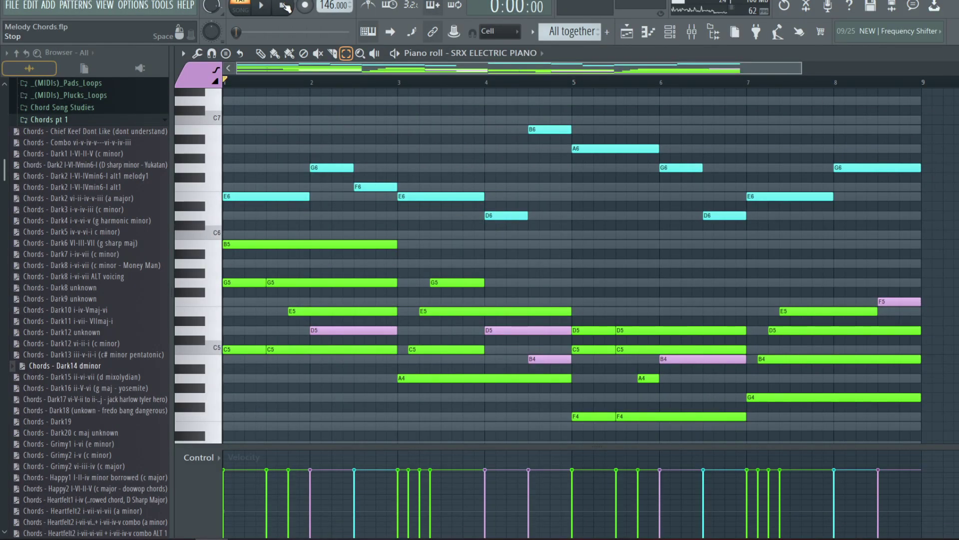